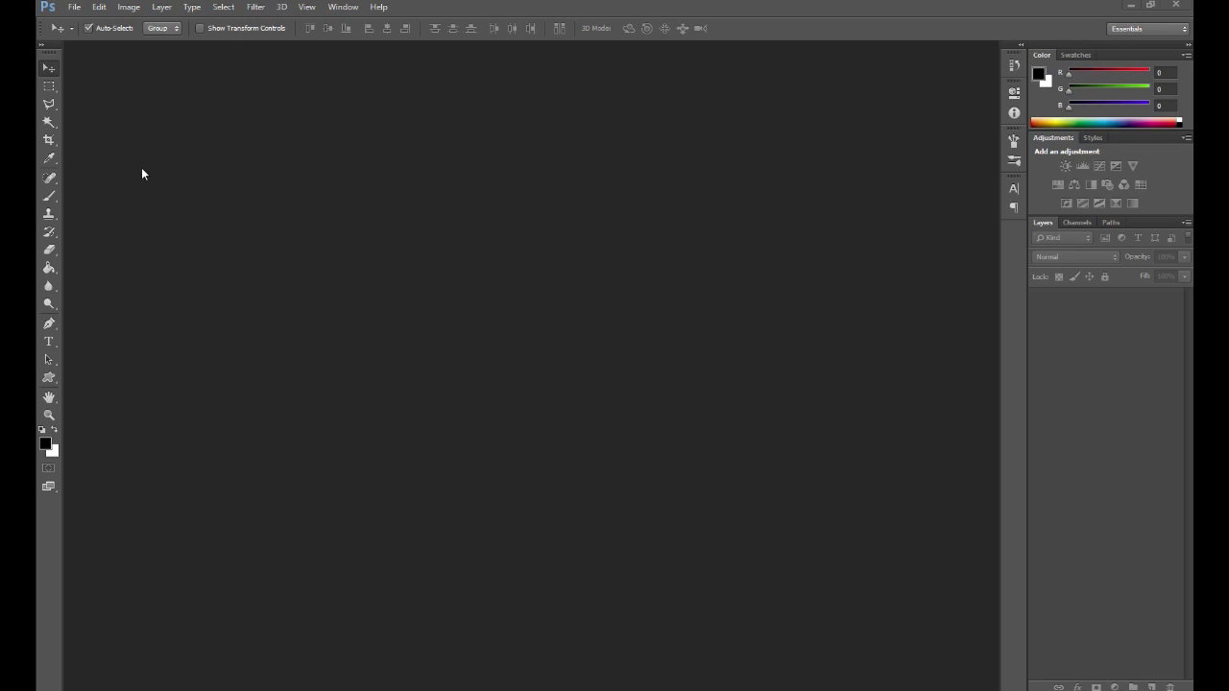
# Create a new document: width 1920 px, height 1080 px, 120 ppi, white background.
pyautogui.click(74, 7)
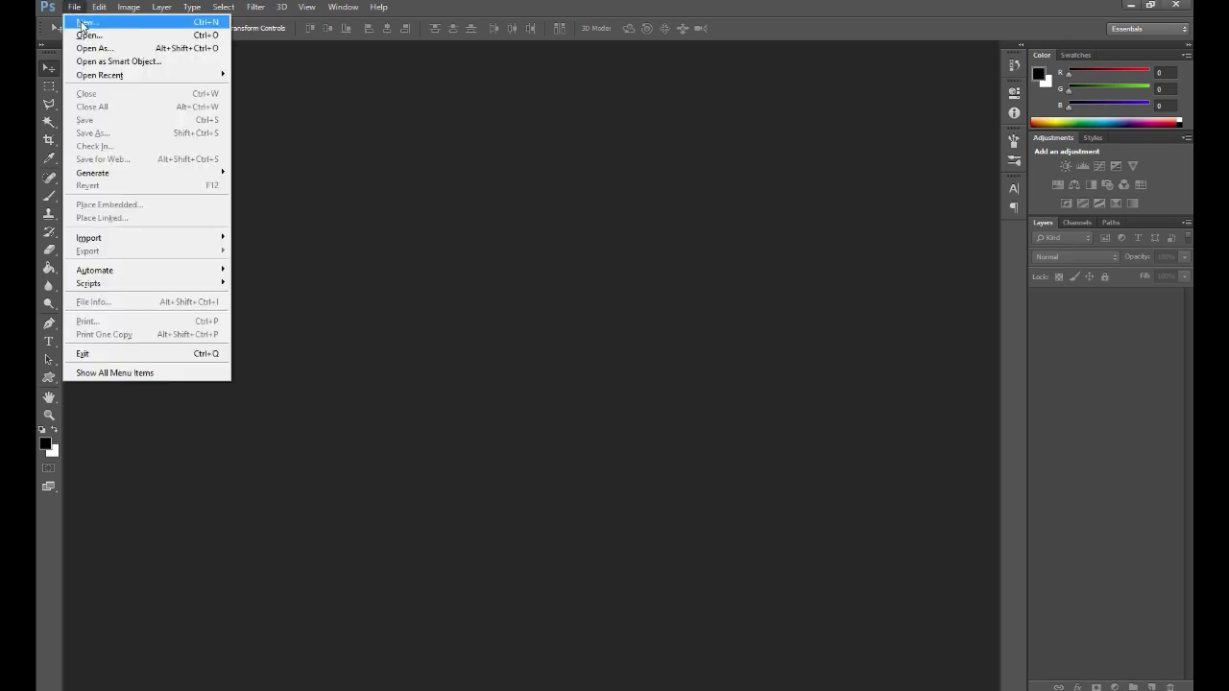
pyautogui.click(81, 20)
pyautogui.doubleClick(400, 198)
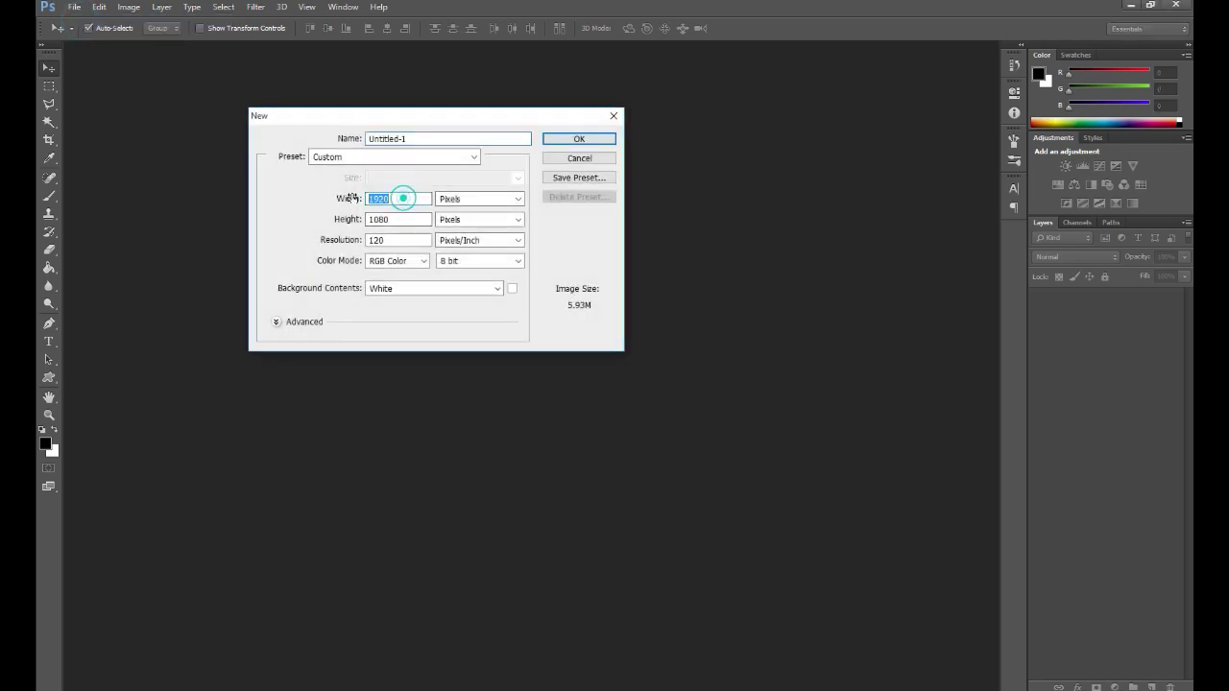
pyautogui.doubleClick(406, 220)
pyautogui.doubleClick(392, 240)
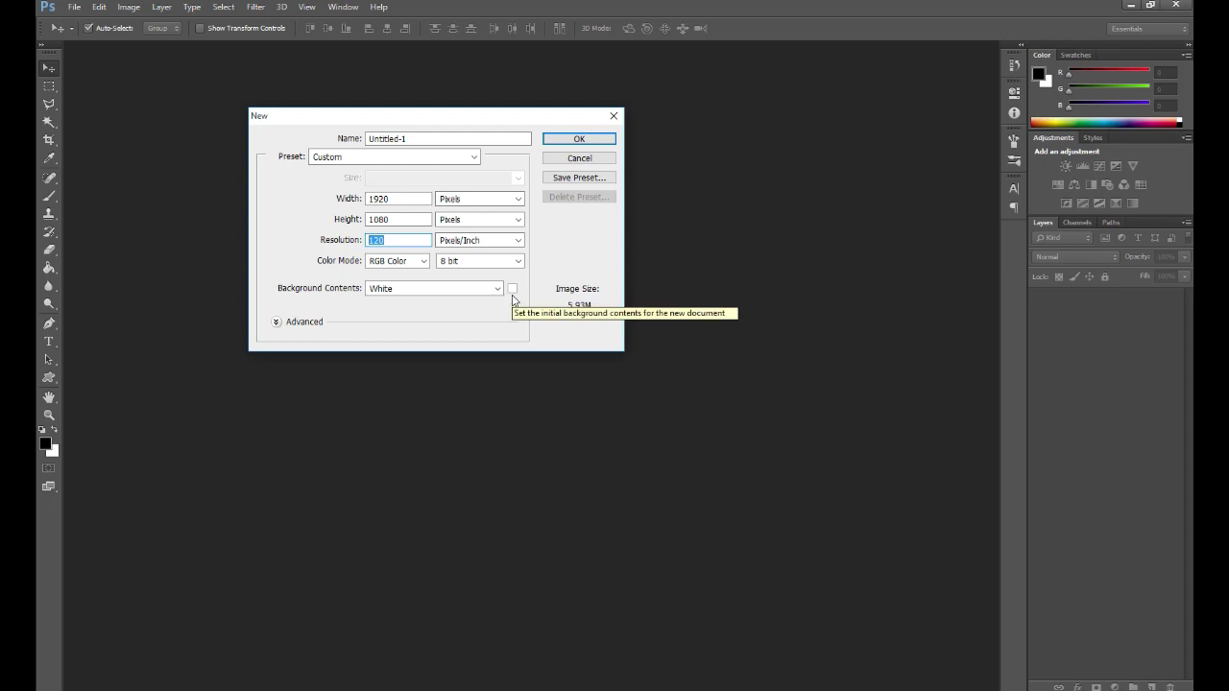
pyautogui.click(567, 140)
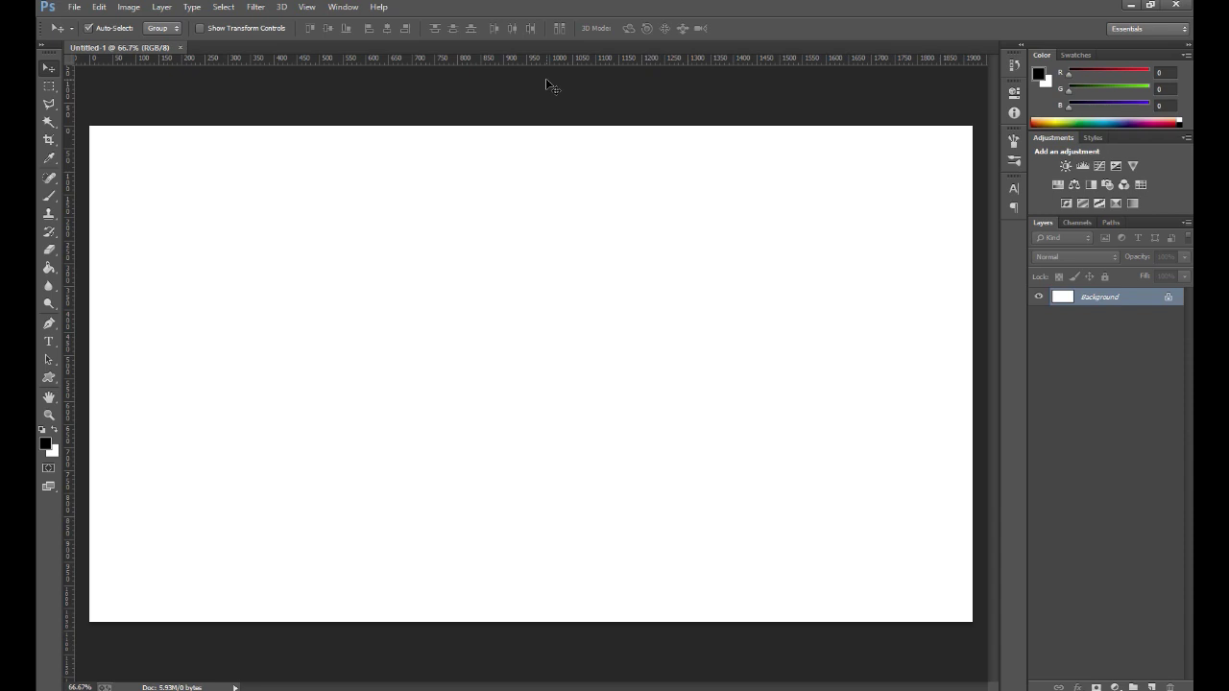
# Start a horizontal text entry on the canvas with the type size set to 72 pt.
pyautogui.click(54, 345)
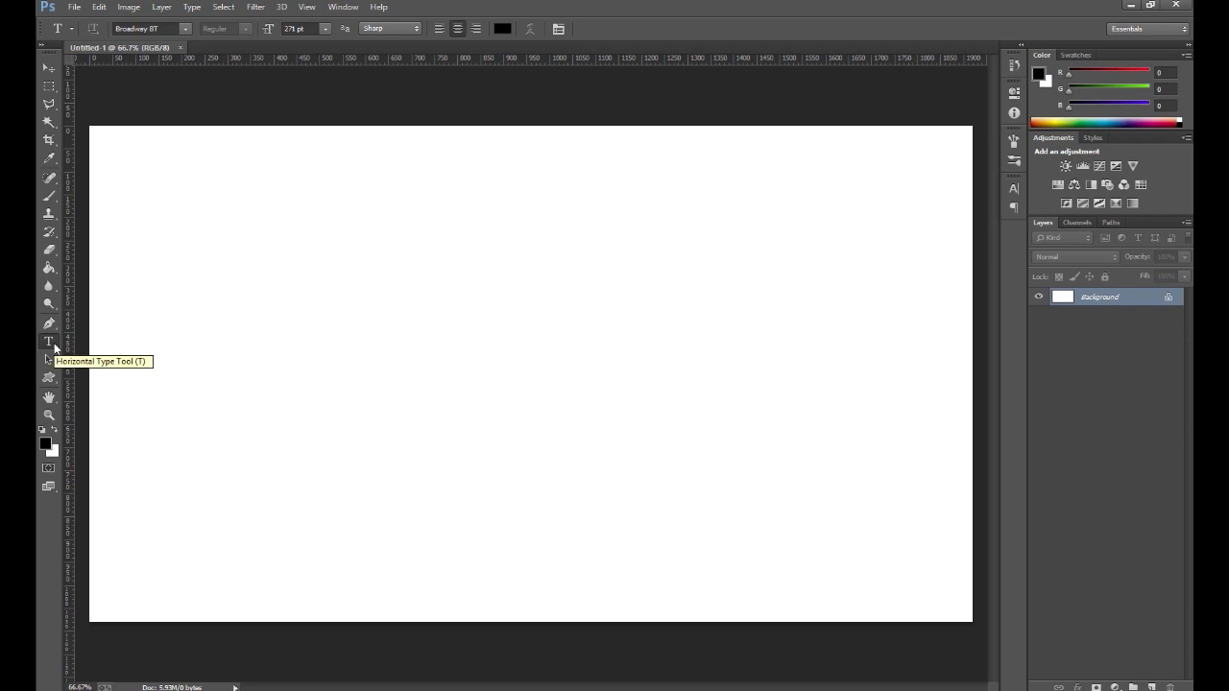
pyautogui.click(250, 359)
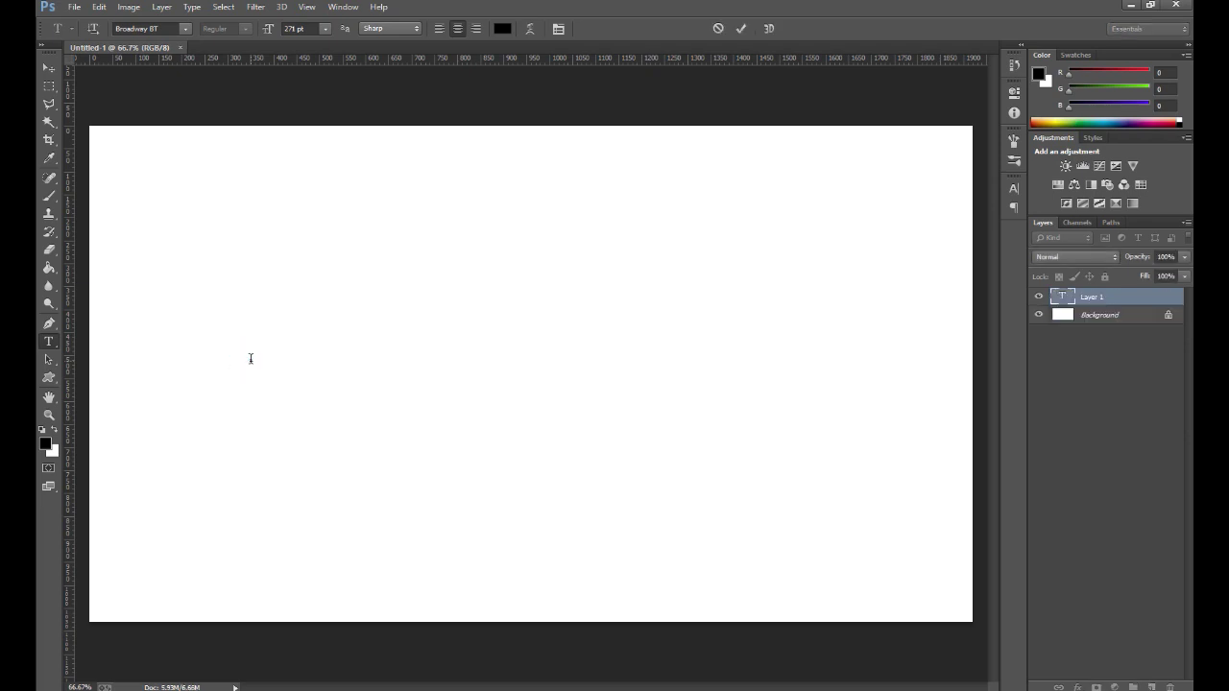
pyautogui.click(327, 32)
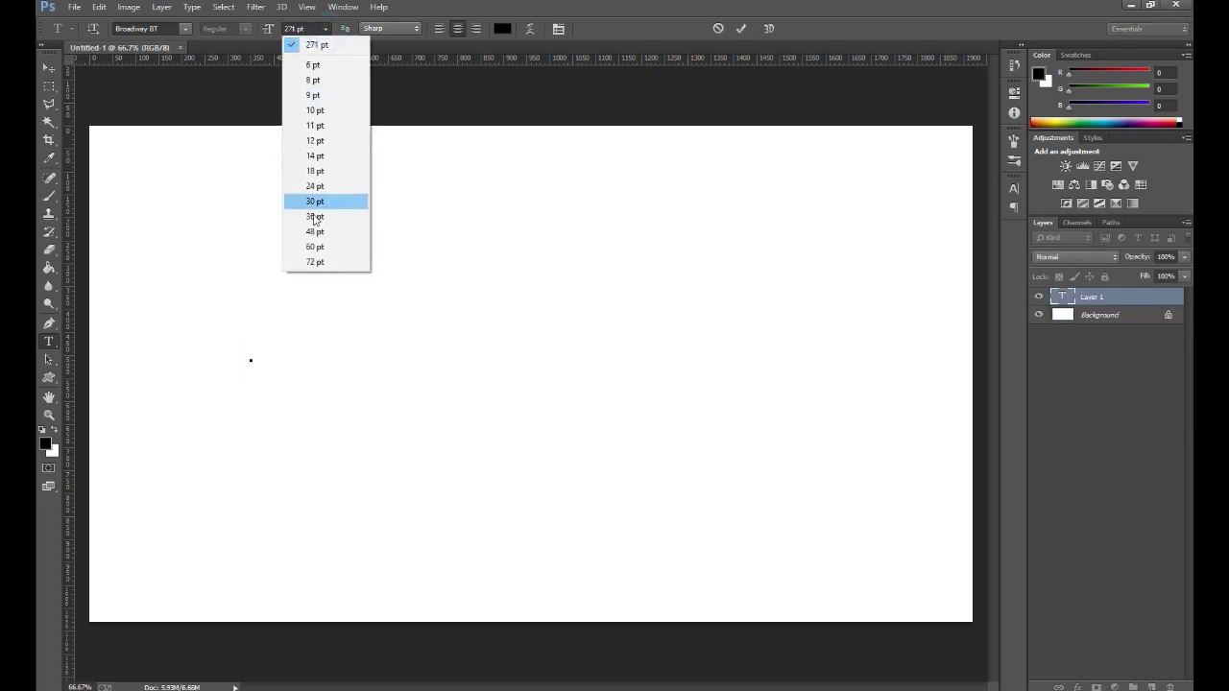
pyautogui.click(322, 246)
pyautogui.click(326, 29)
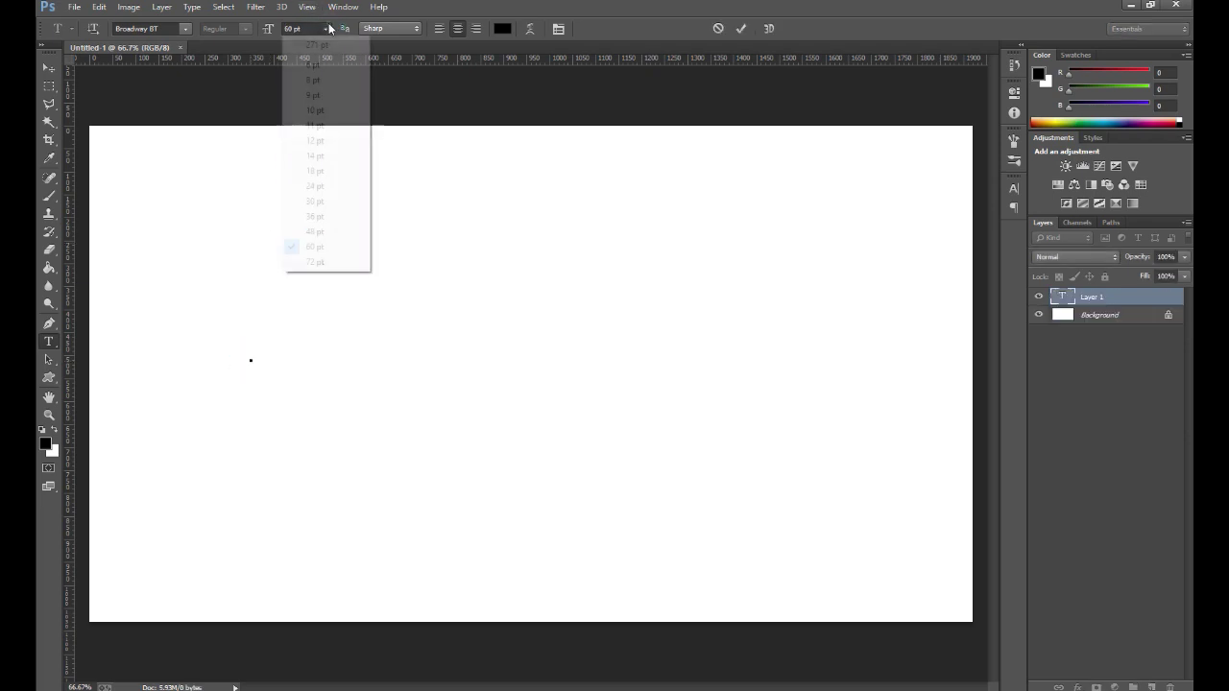
pyautogui.click(307, 262)
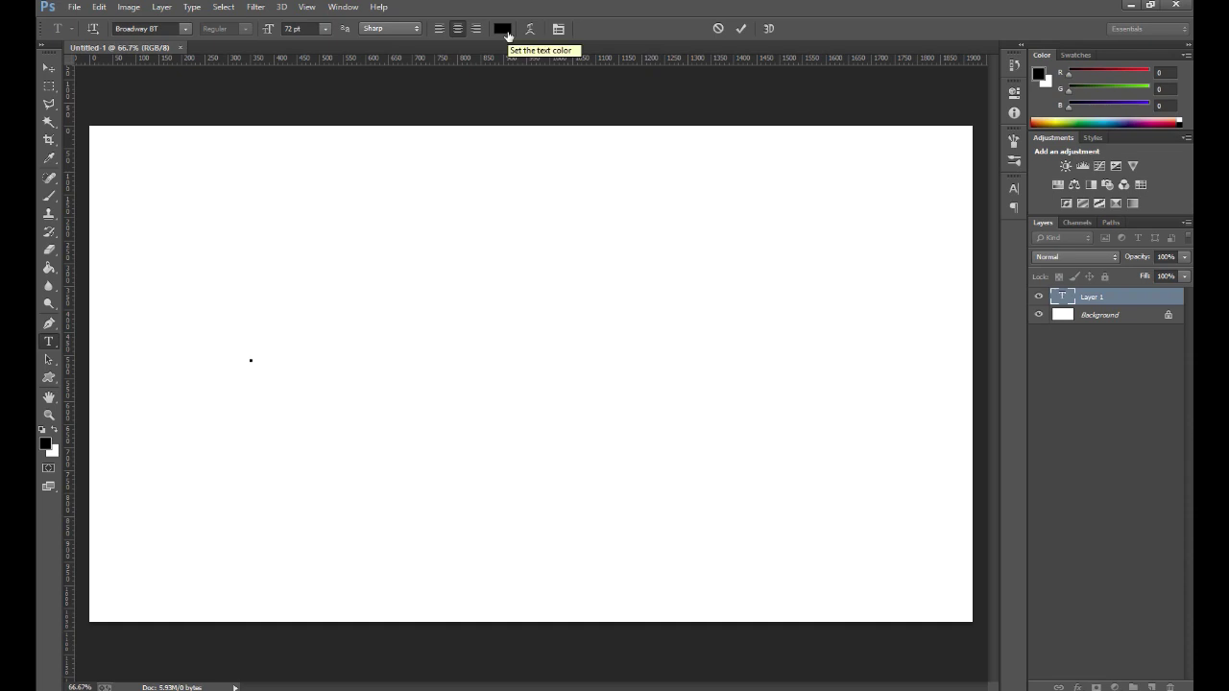
# Set the text font to Bauhaus 93.
pyautogui.click(185, 29)
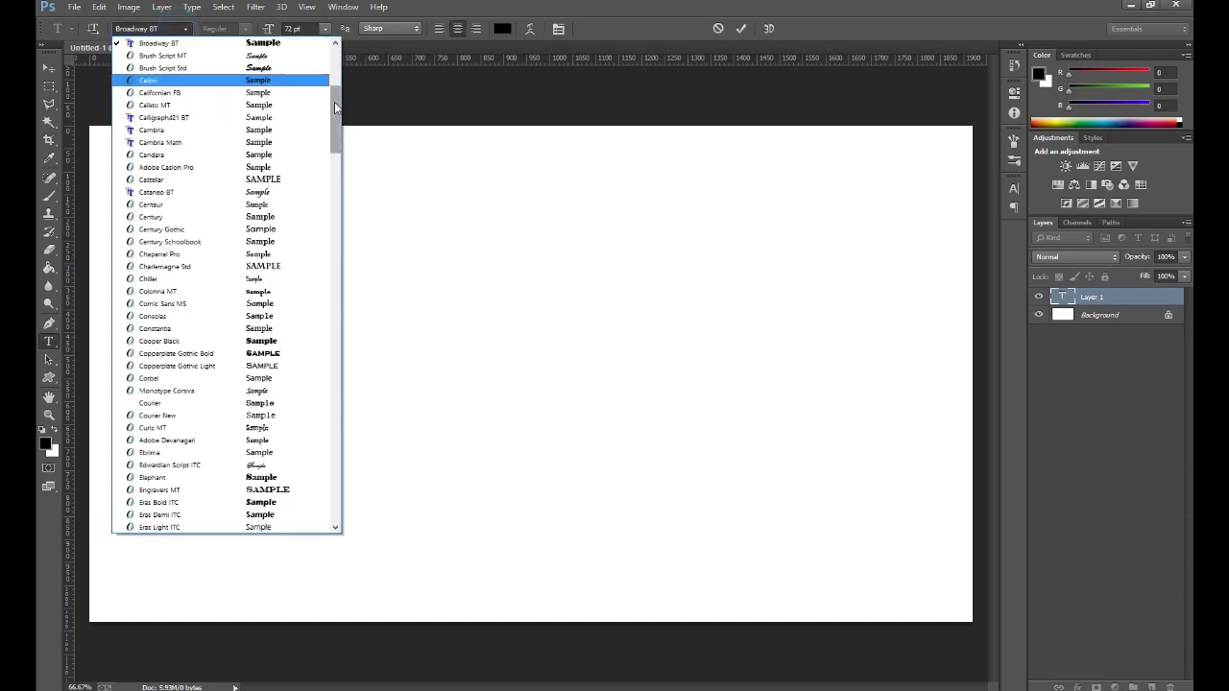
pyautogui.scroll(5, 335, 106)
pyautogui.scroll(2, 331, 86)
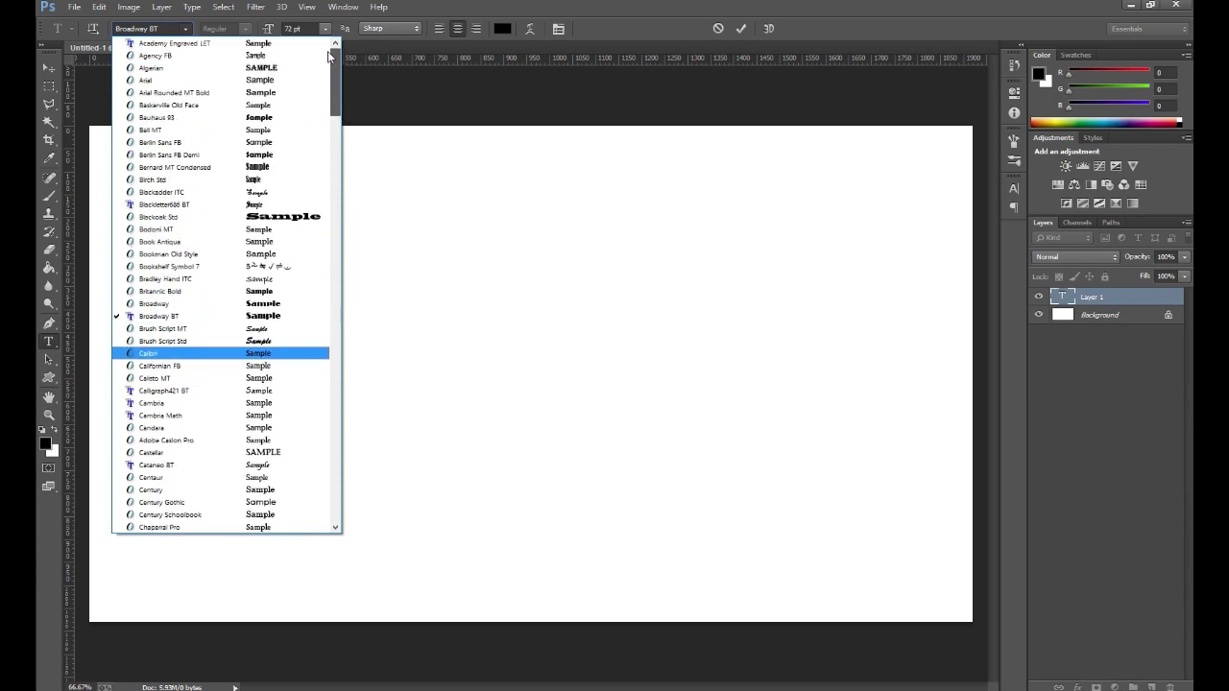
pyautogui.click(266, 117)
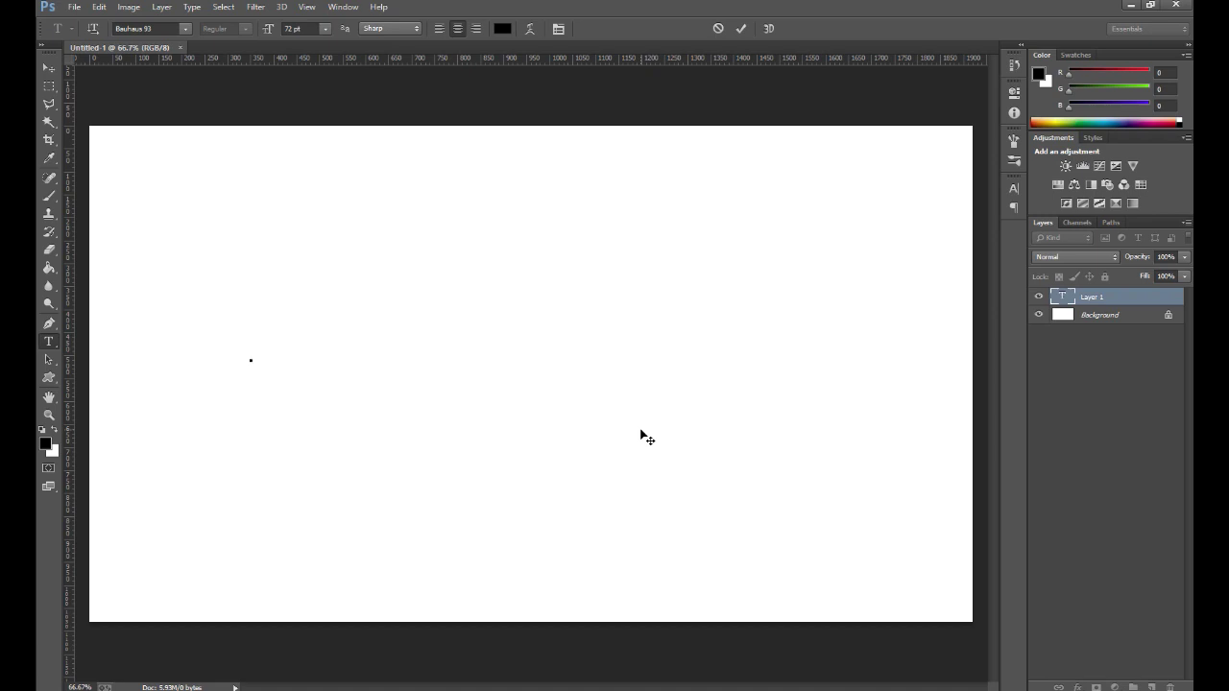
# Type PHOTORIALS, enlarge the selected text, commit it, and centre it on the canvas.
pyautogui.write('PH')
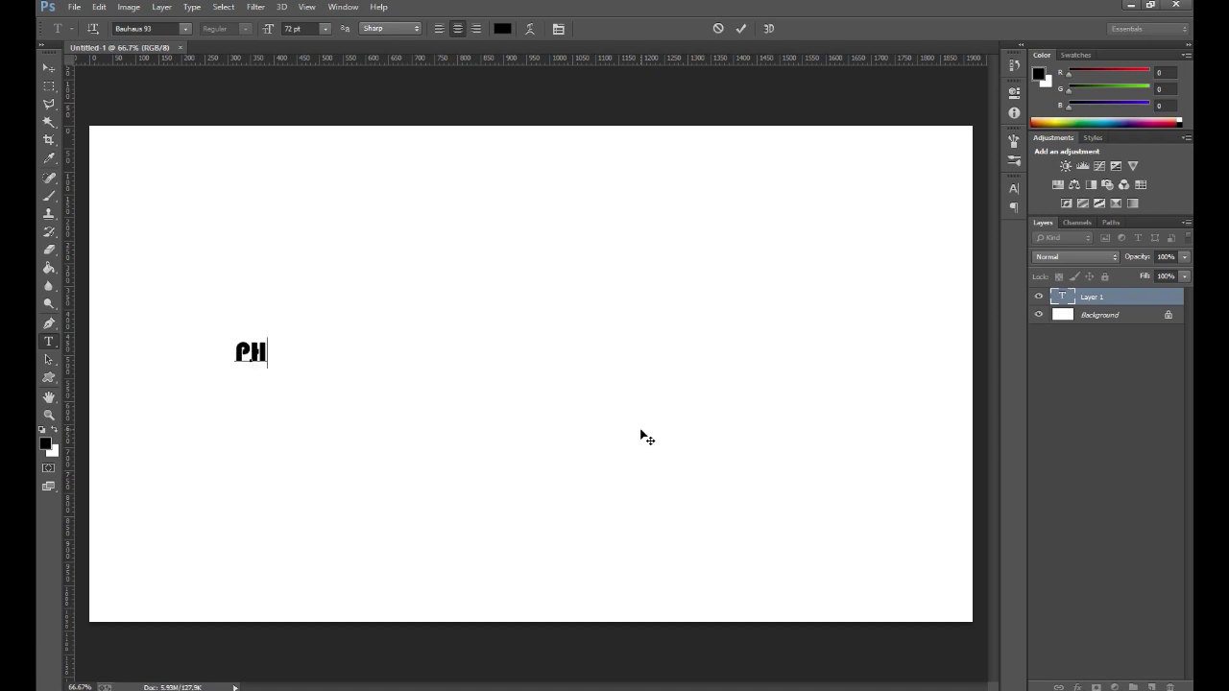
pyautogui.write('OTOR')
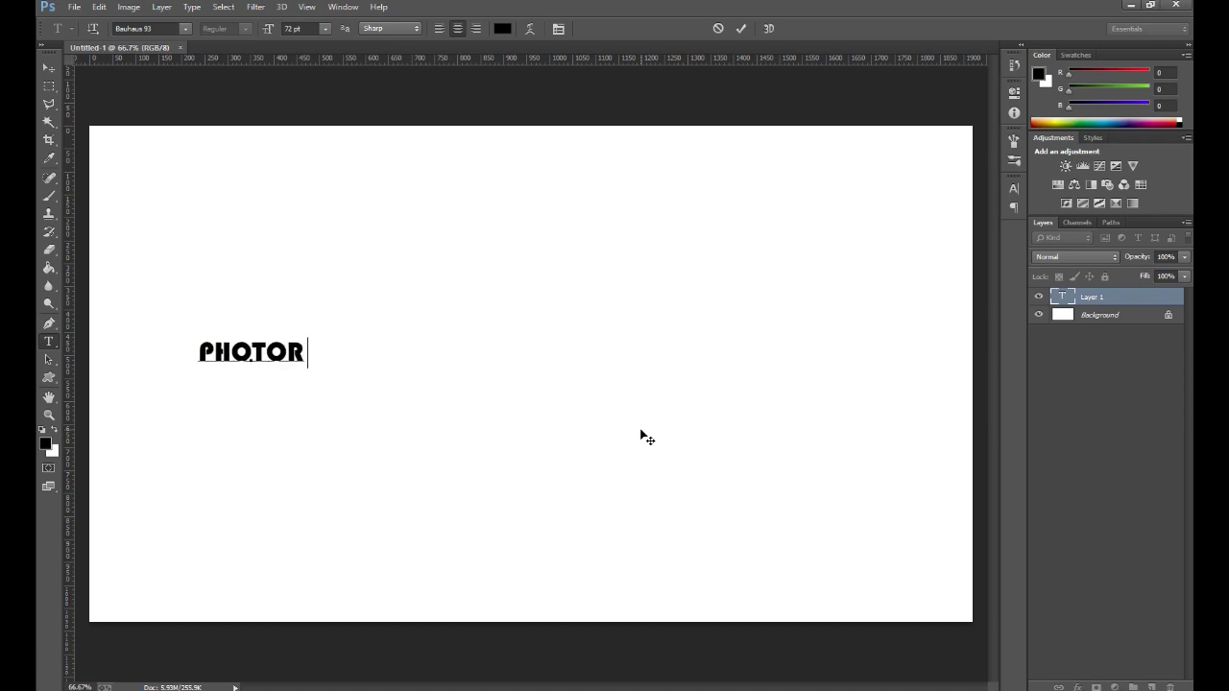
pyautogui.write('IALS')
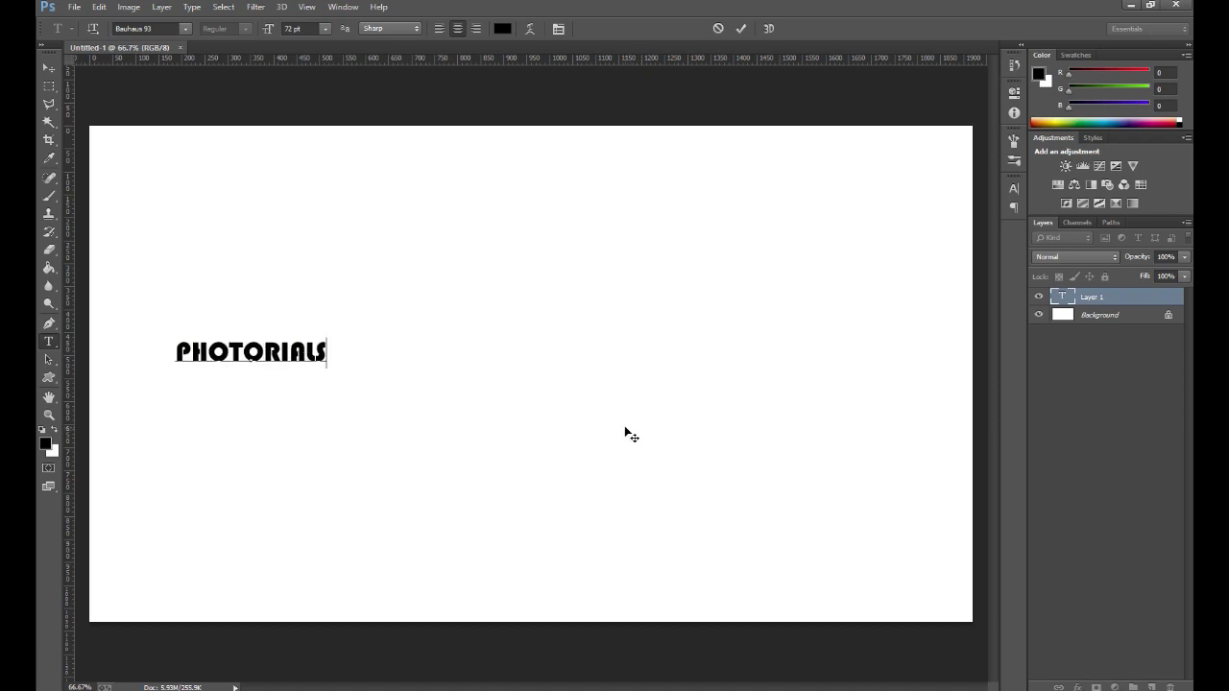
pyautogui.press('ctrl')
pyautogui.hotkey('ctrl', 'a')
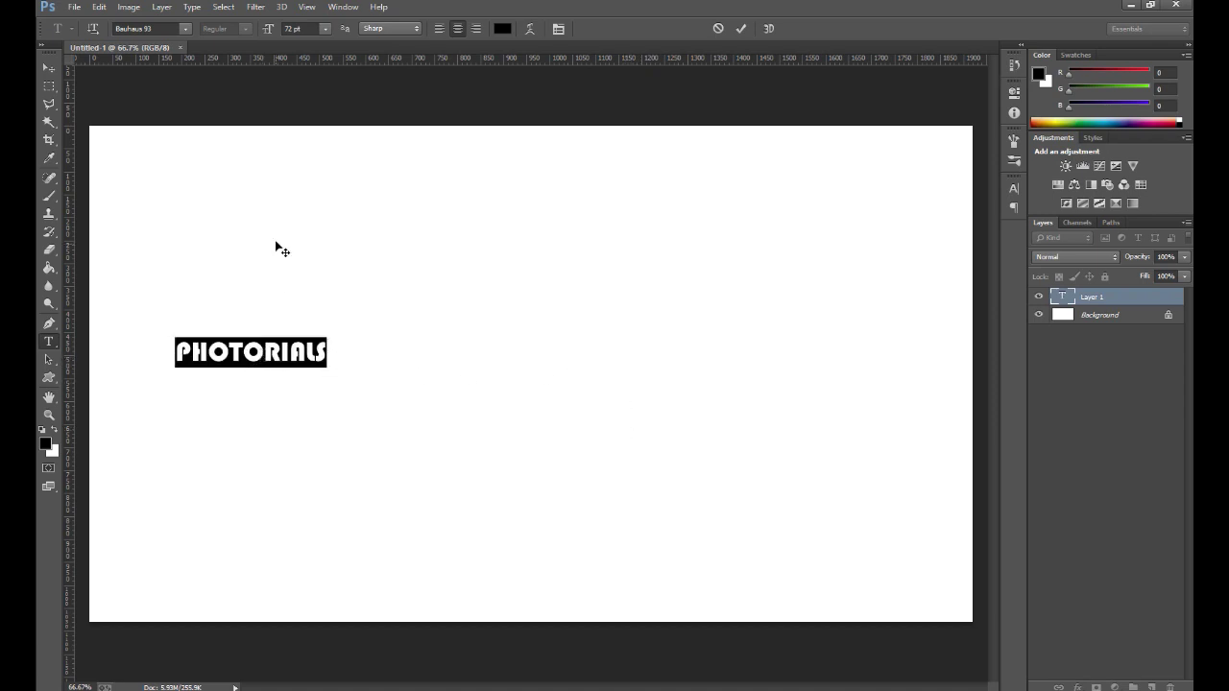
pyautogui.moveTo(266, 33); pyautogui.dragTo(394, 45)
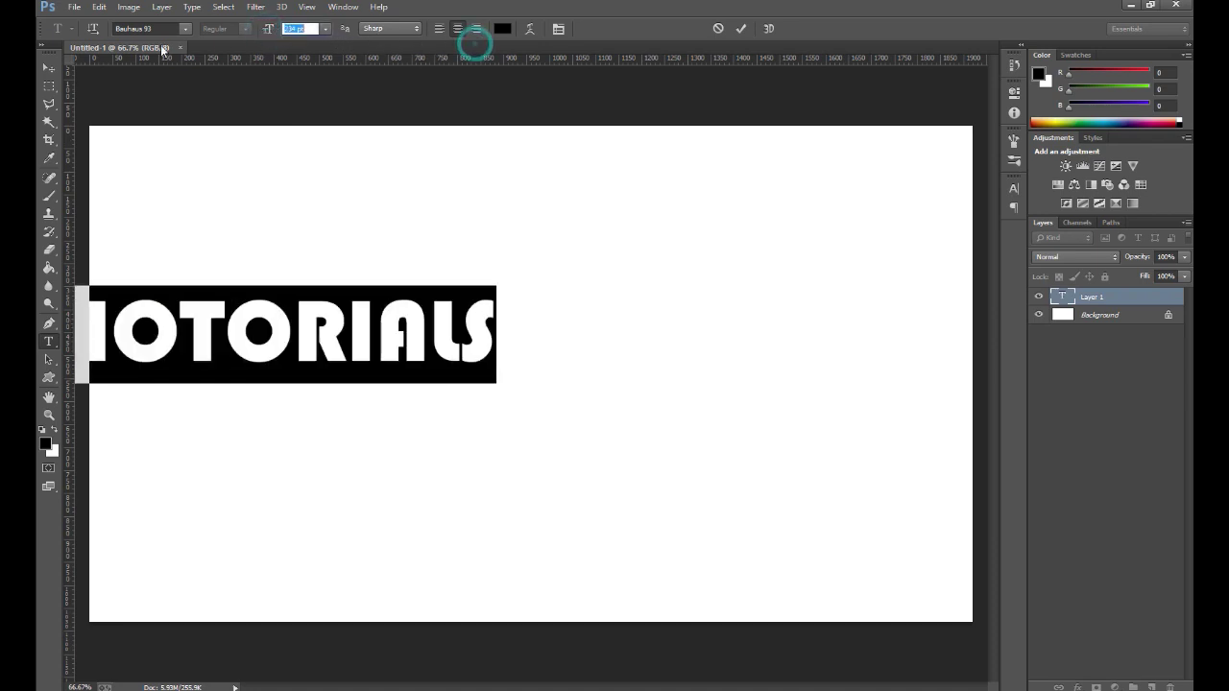
pyautogui.click(50, 67)
pyautogui.moveTo(215, 341); pyautogui.dragTo(481, 387)
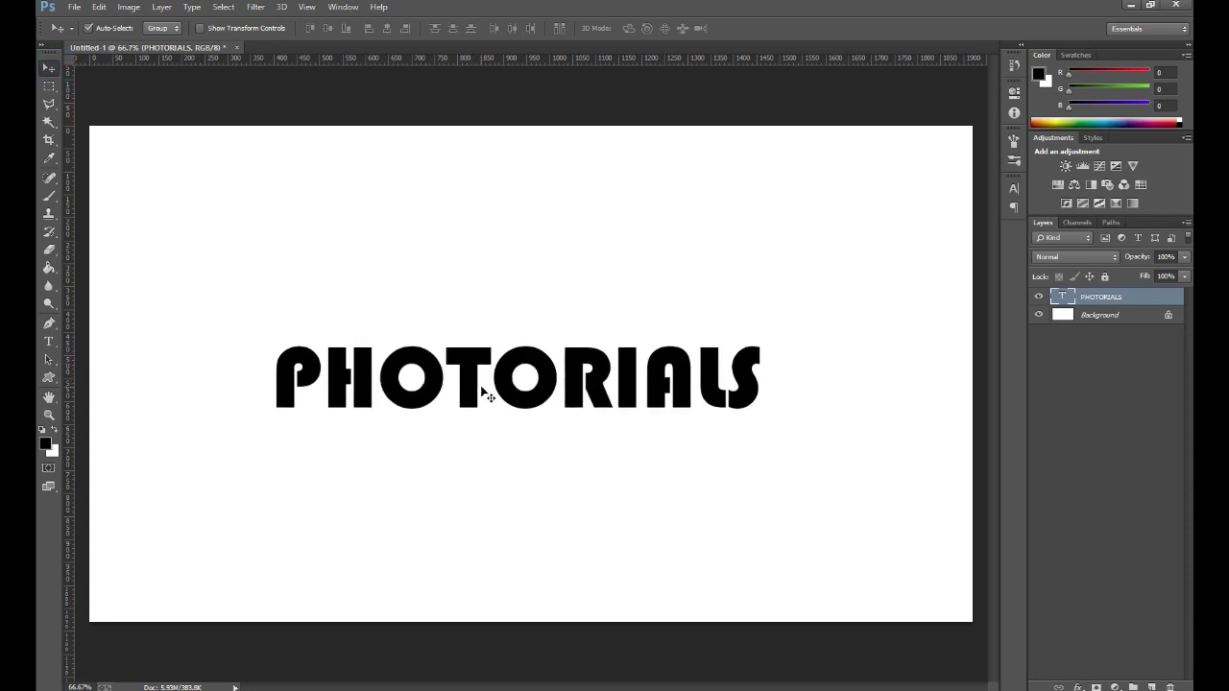
# Use Convert to Shape on the PHOTORIALS layer from its Layers panel context menu.
pyautogui.rightClick(1092, 300)
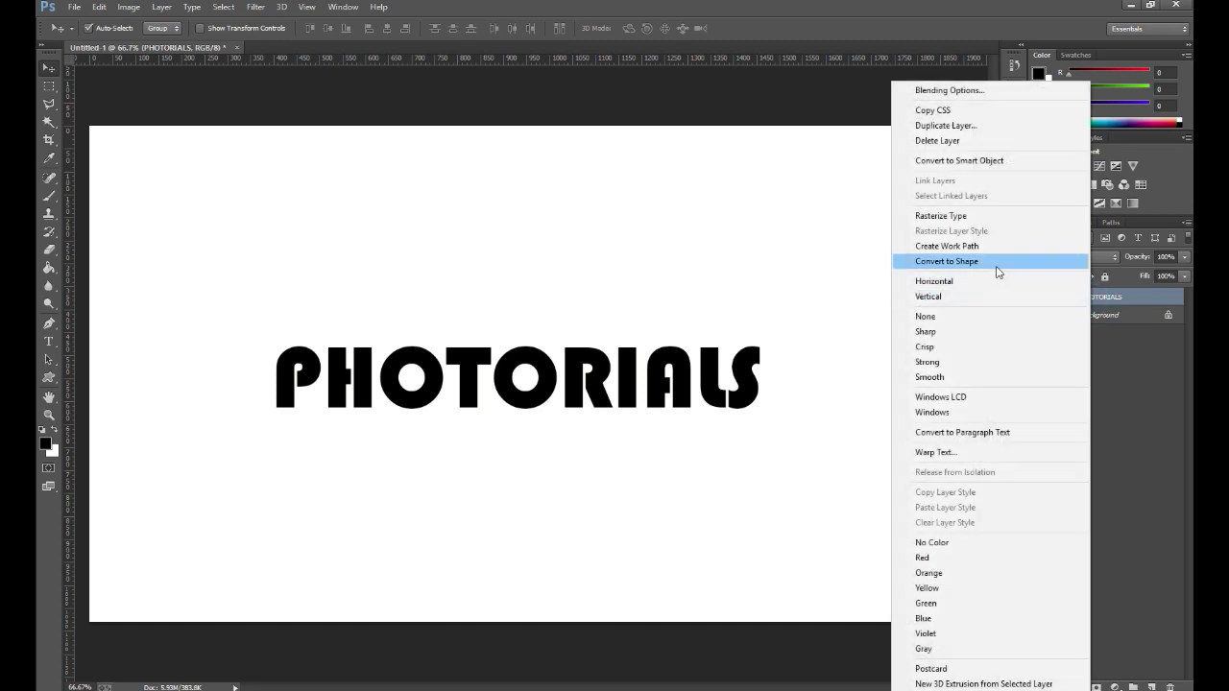
pyautogui.click(999, 263)
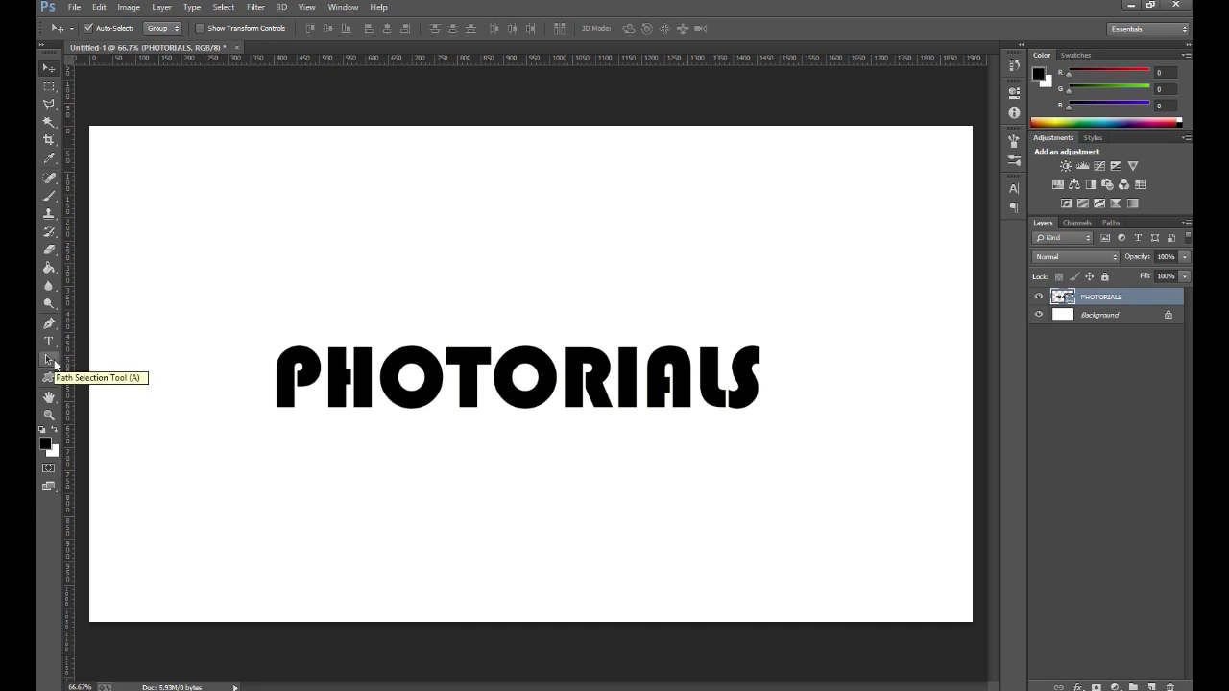
# Path-select the letter P and cut it onto its own shape layer, PHOTORIALS copy.
pyautogui.click(49, 359)
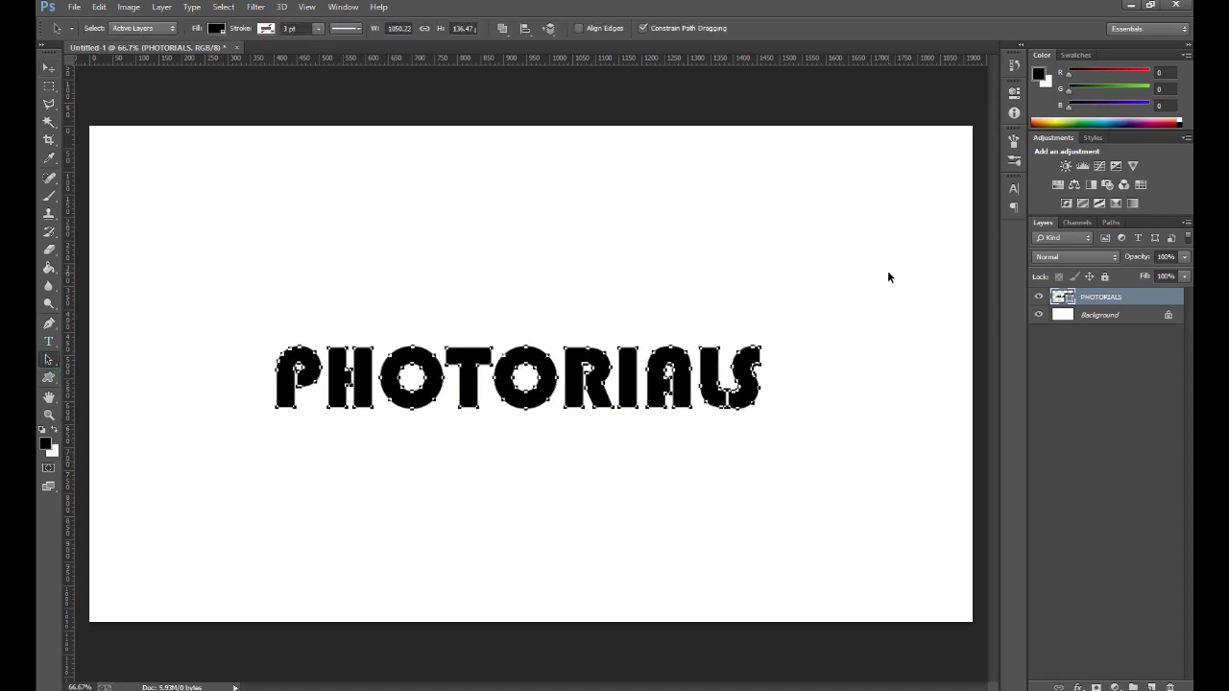
pyautogui.click(295, 438)
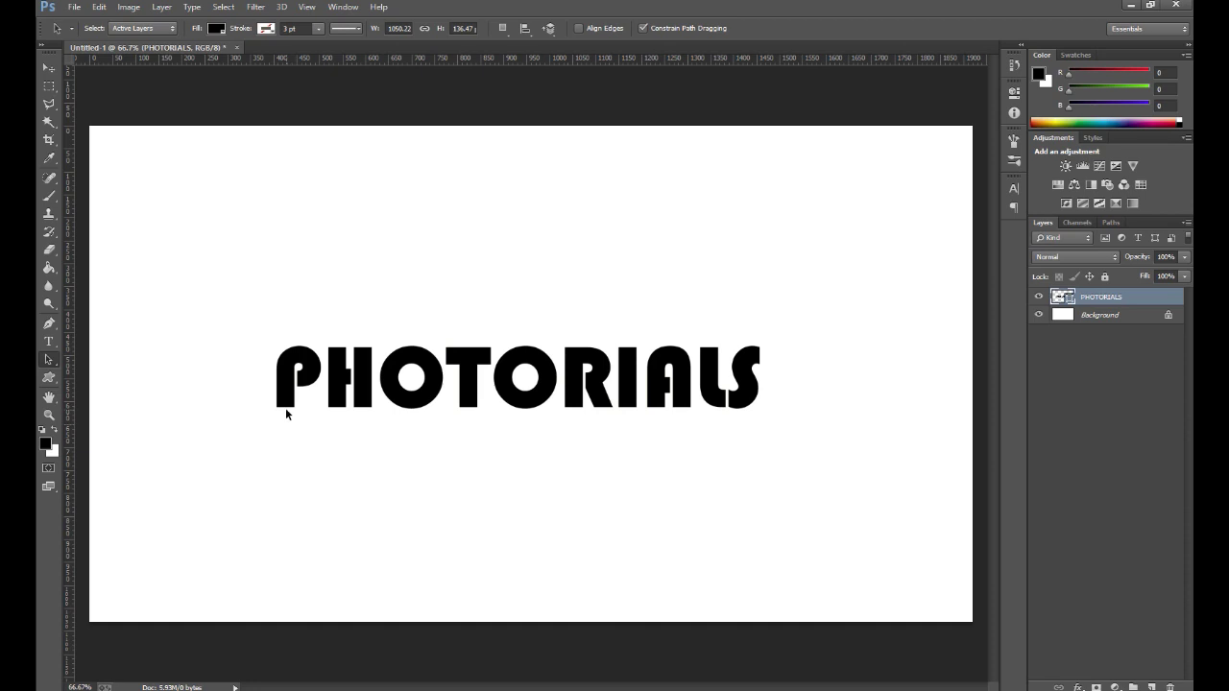
pyautogui.click(286, 407)
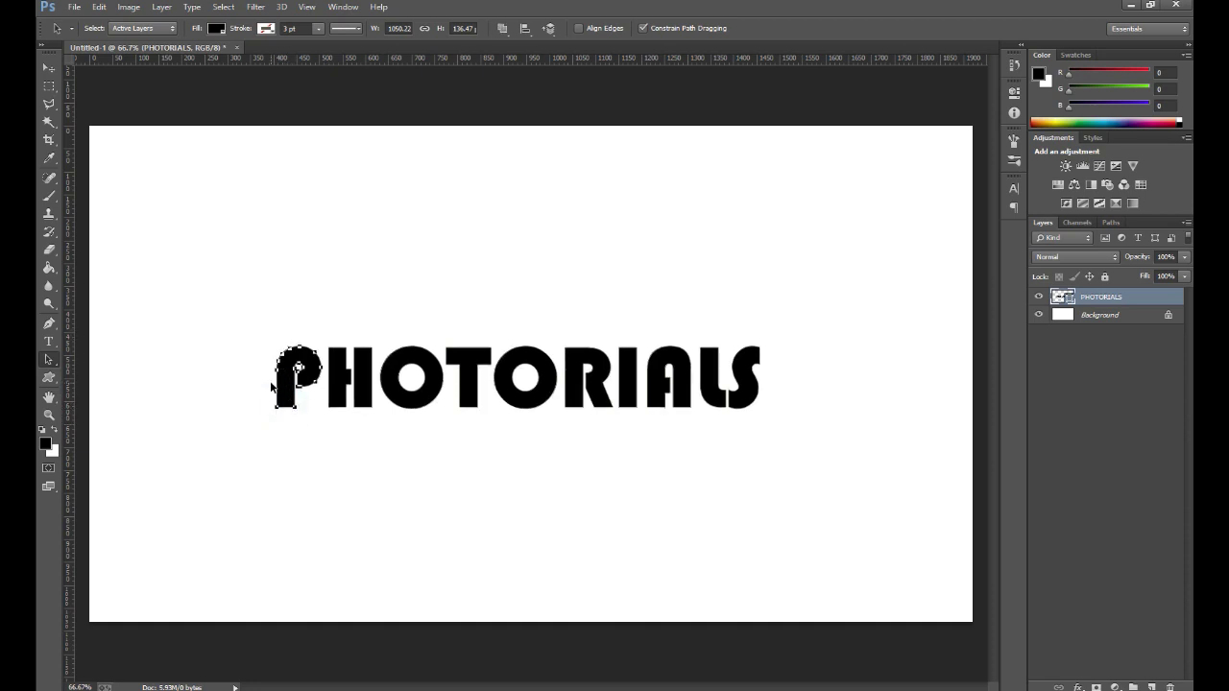
pyautogui.click(167, 9)
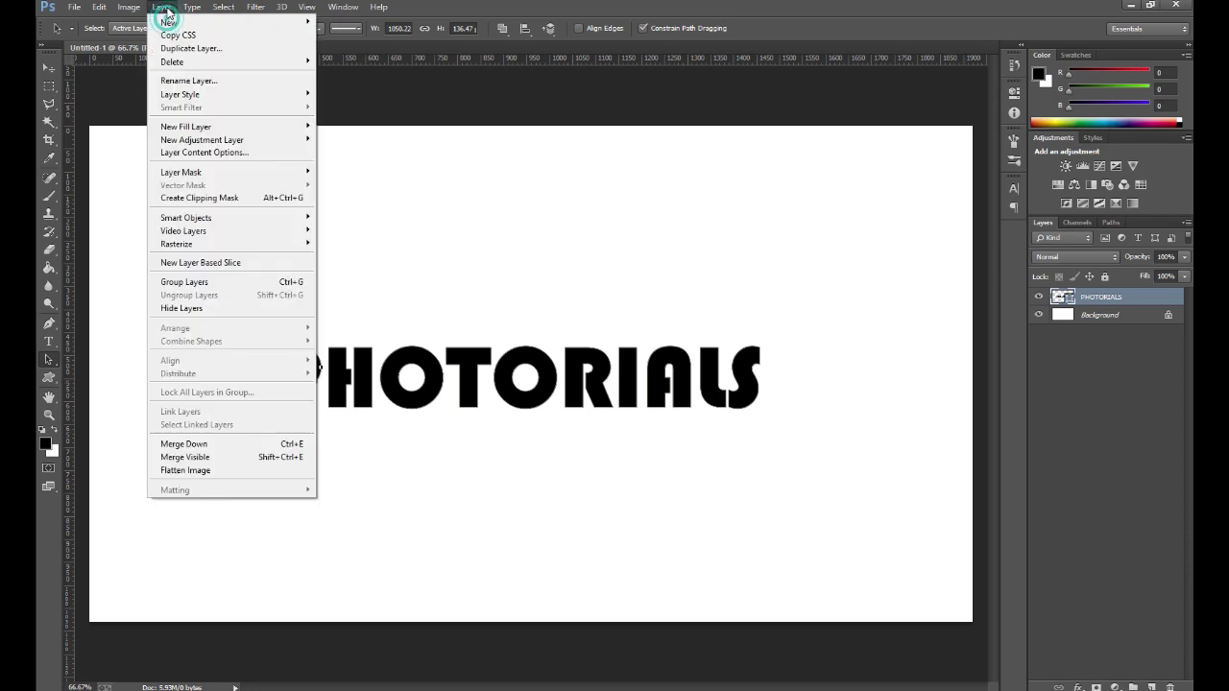
pyautogui.moveTo(231, 22)
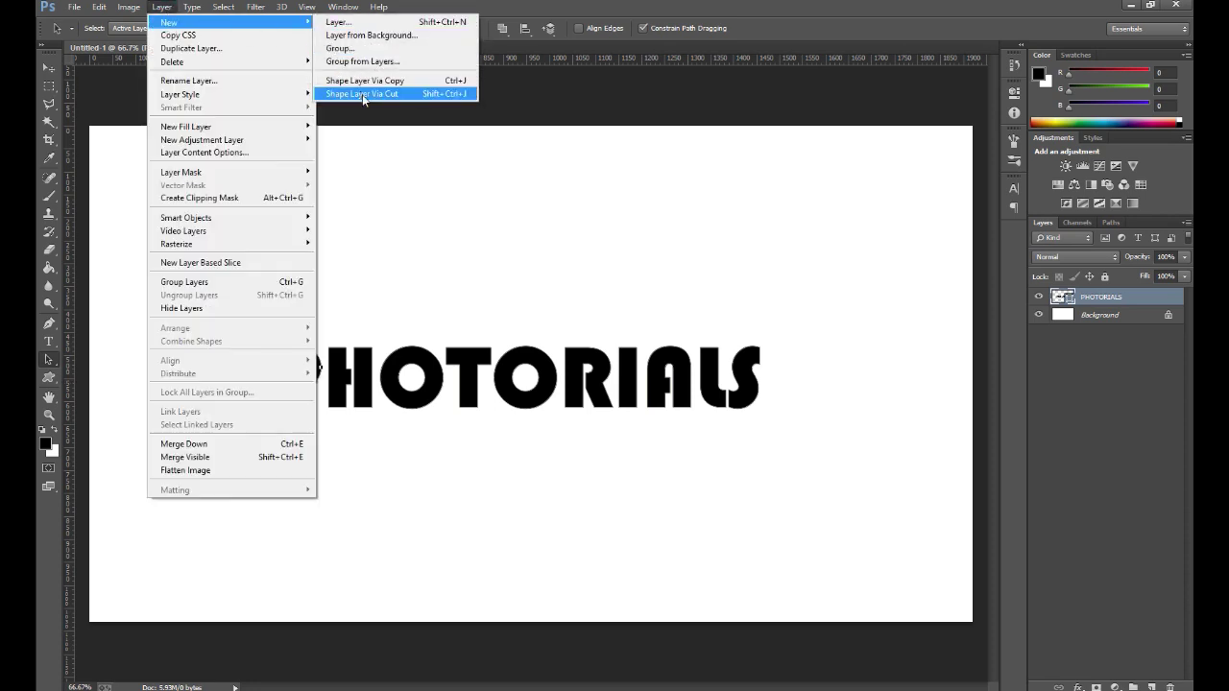
pyautogui.click(362, 95)
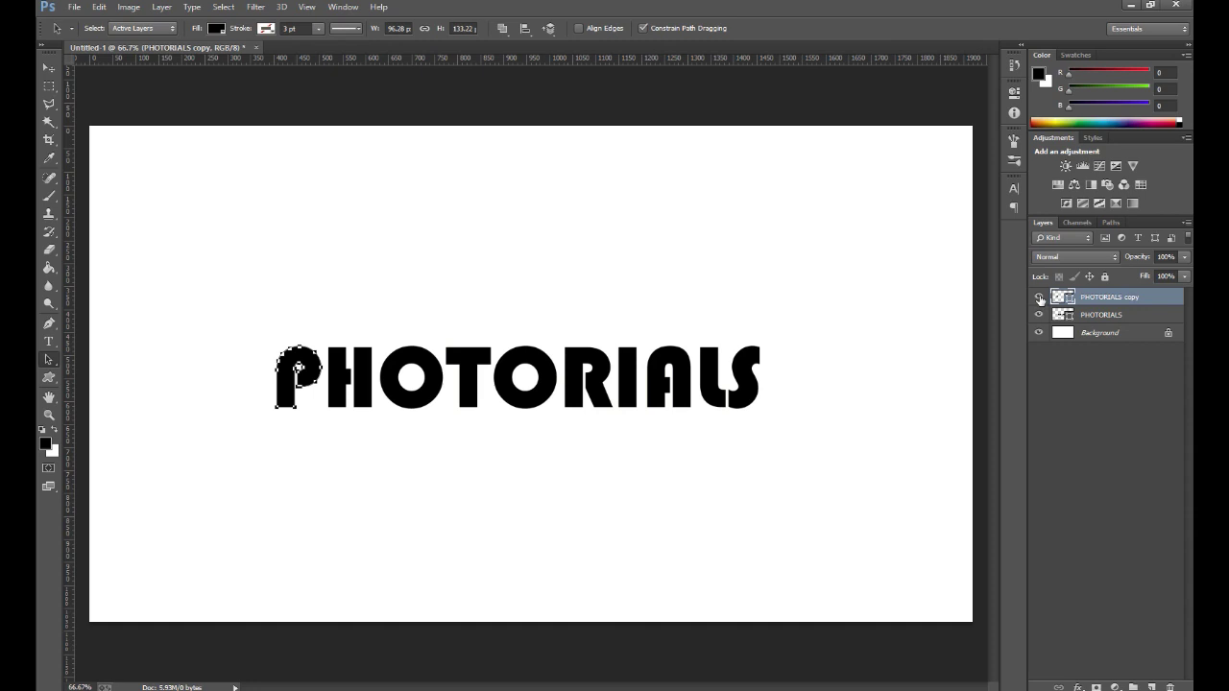
# Toggle the PHOTORIALS copy layer's visibility to check the P split, leaving it visible.
pyautogui.click(1038, 298)
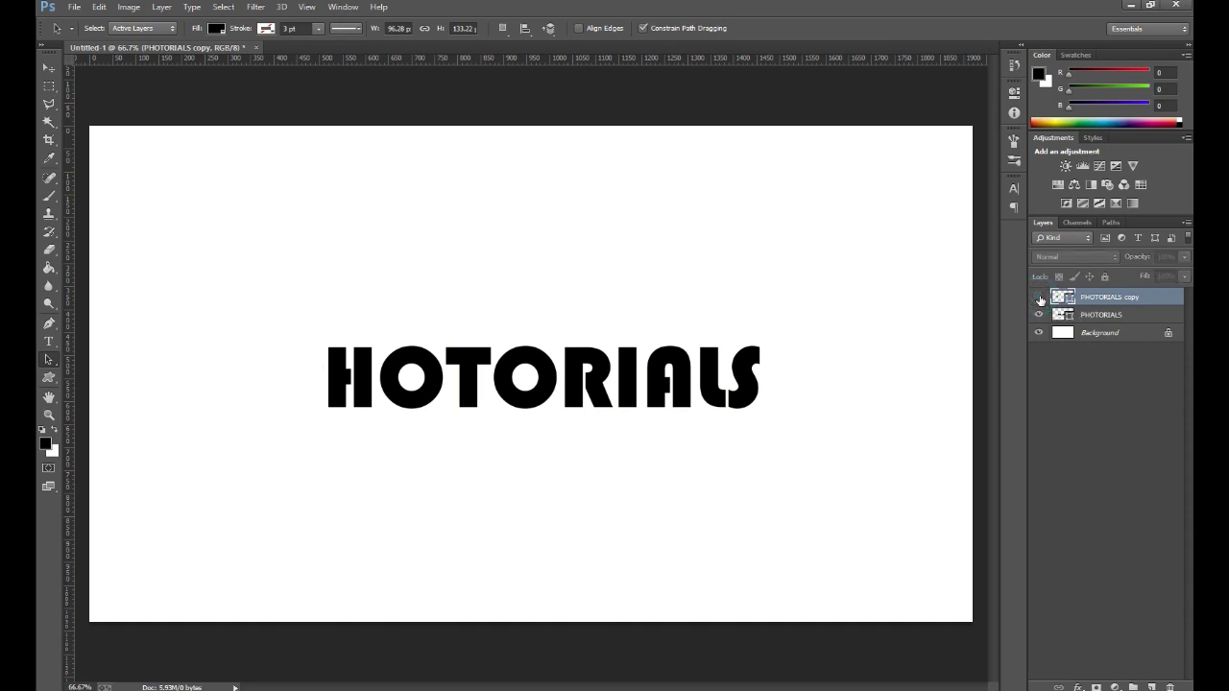
pyautogui.click(1039, 299)
pyautogui.click(1039, 299)
pyautogui.click(1039, 299)
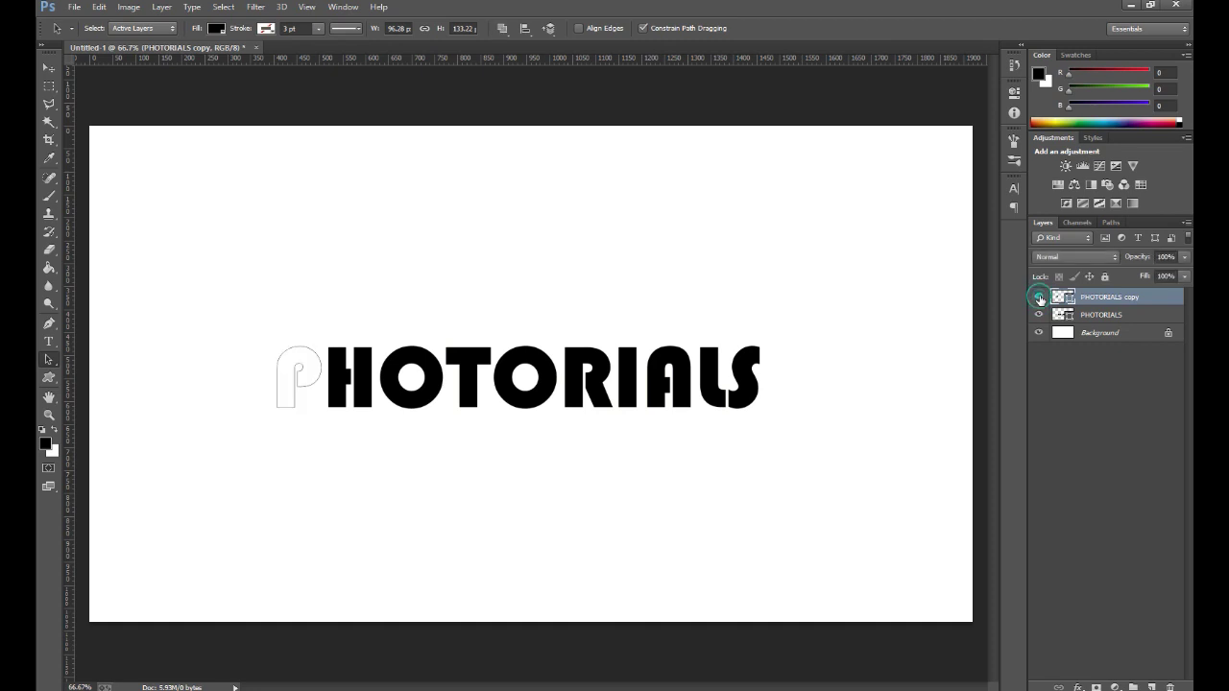
# Cut H, O, T and the second O from PHOTORIALS onto layers copy 2 to copy 5.
pyautogui.click(1126, 322)
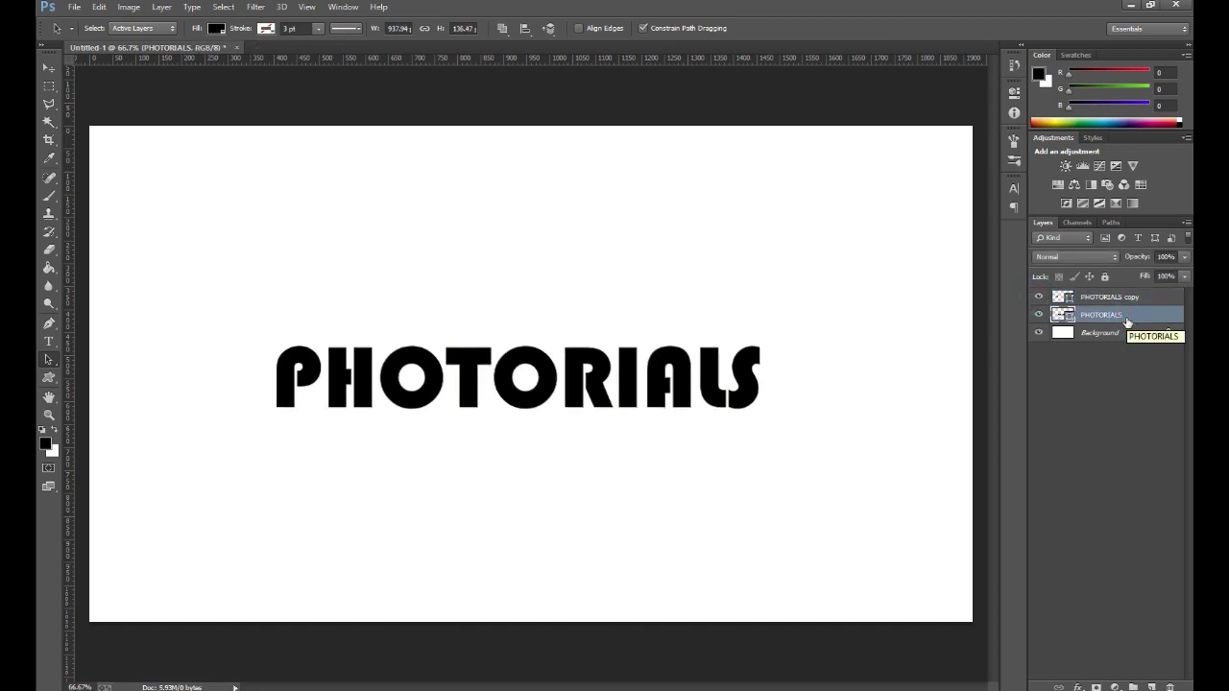
pyautogui.click(344, 387)
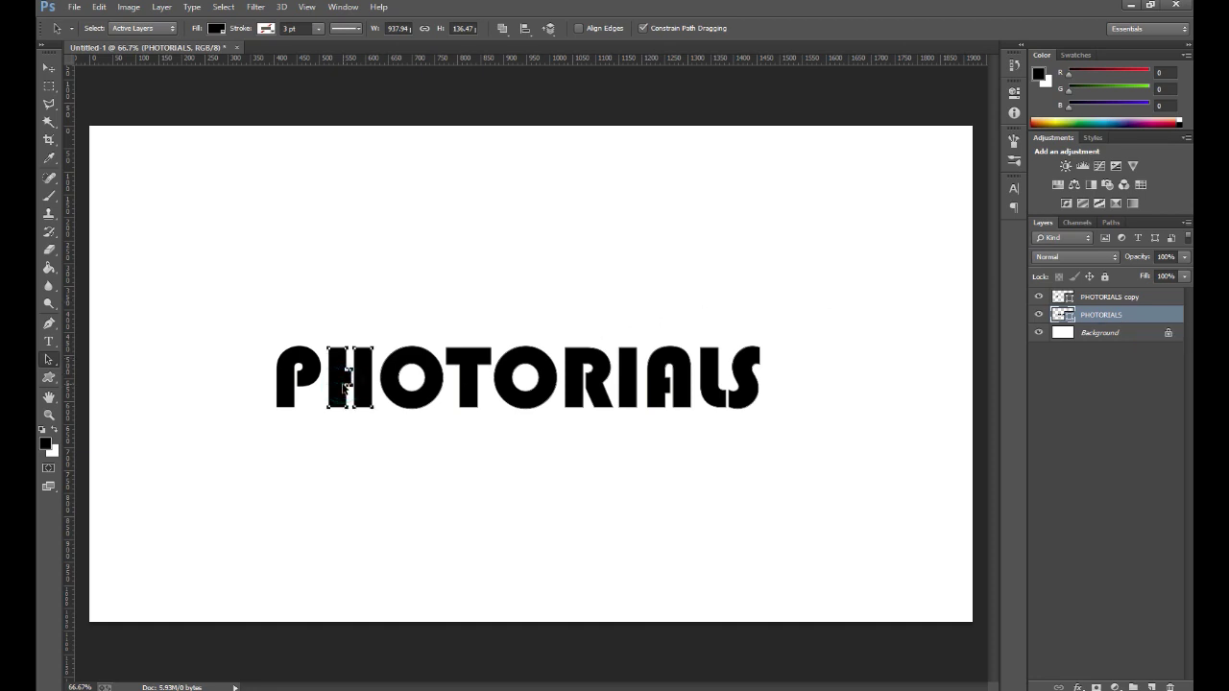
pyautogui.hotkey('ctrl', 'j')
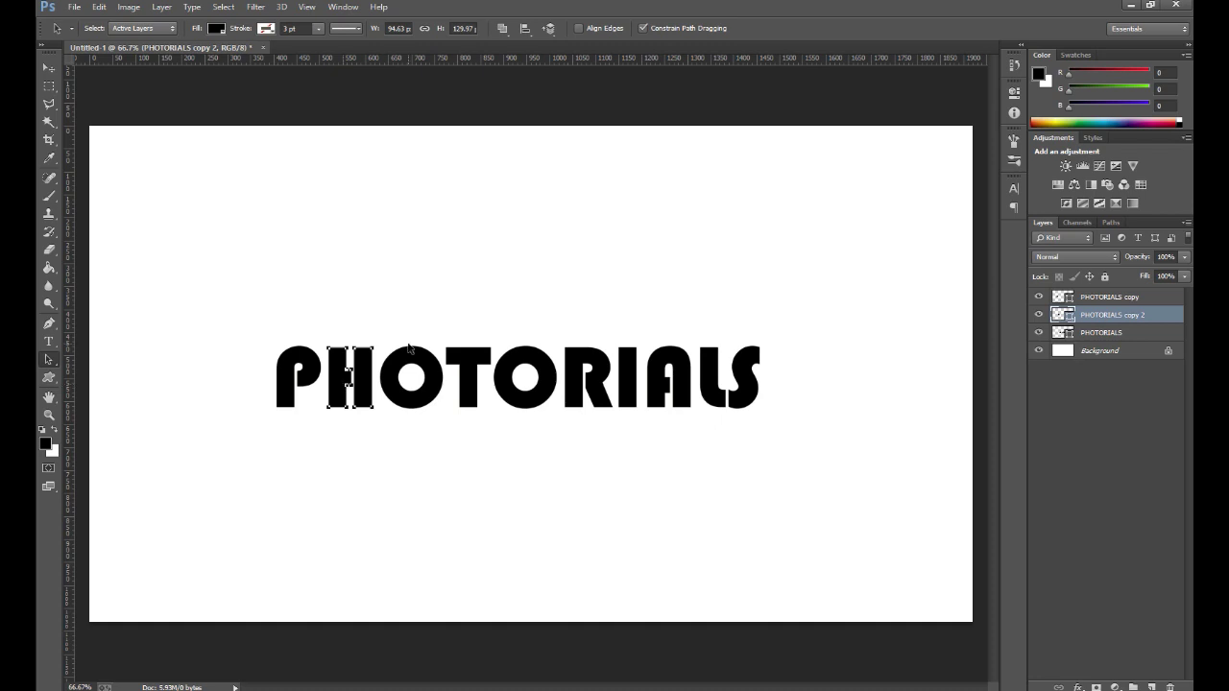
pyautogui.click(1167, 333)
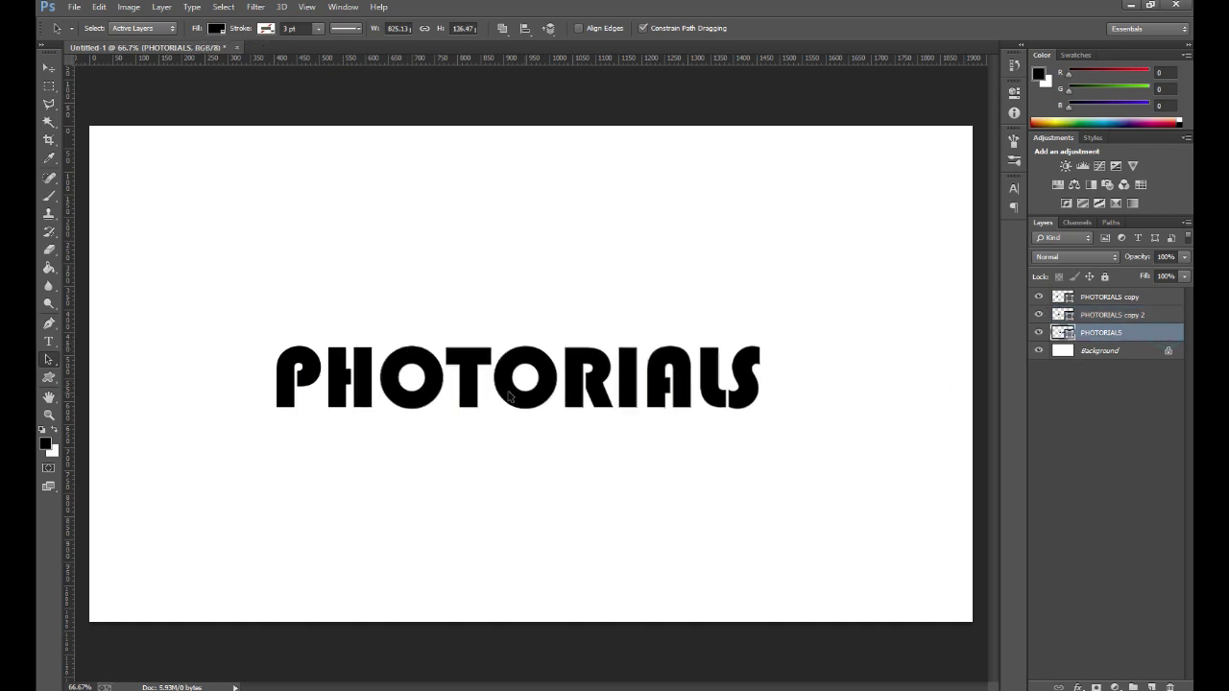
pyautogui.click(419, 389)
pyautogui.hotkey('ctrl', 'j')
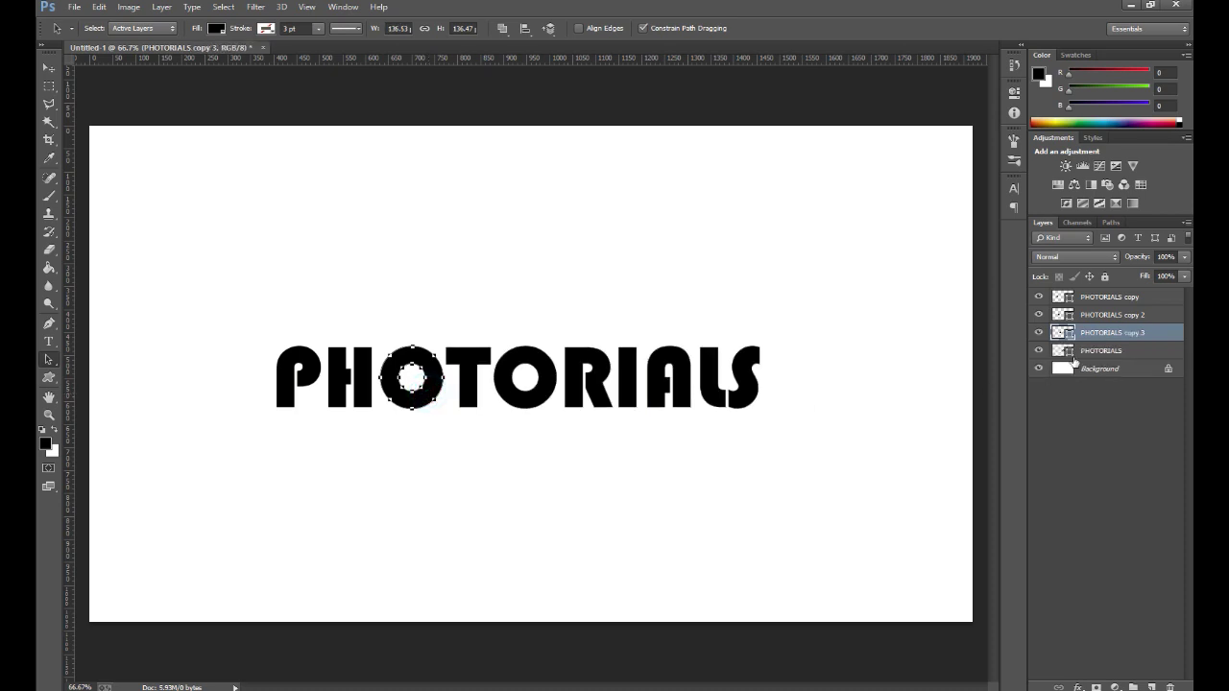
pyautogui.click(1073, 355)
pyautogui.click(471, 384)
pyautogui.hotkey('ctrl', 'j')
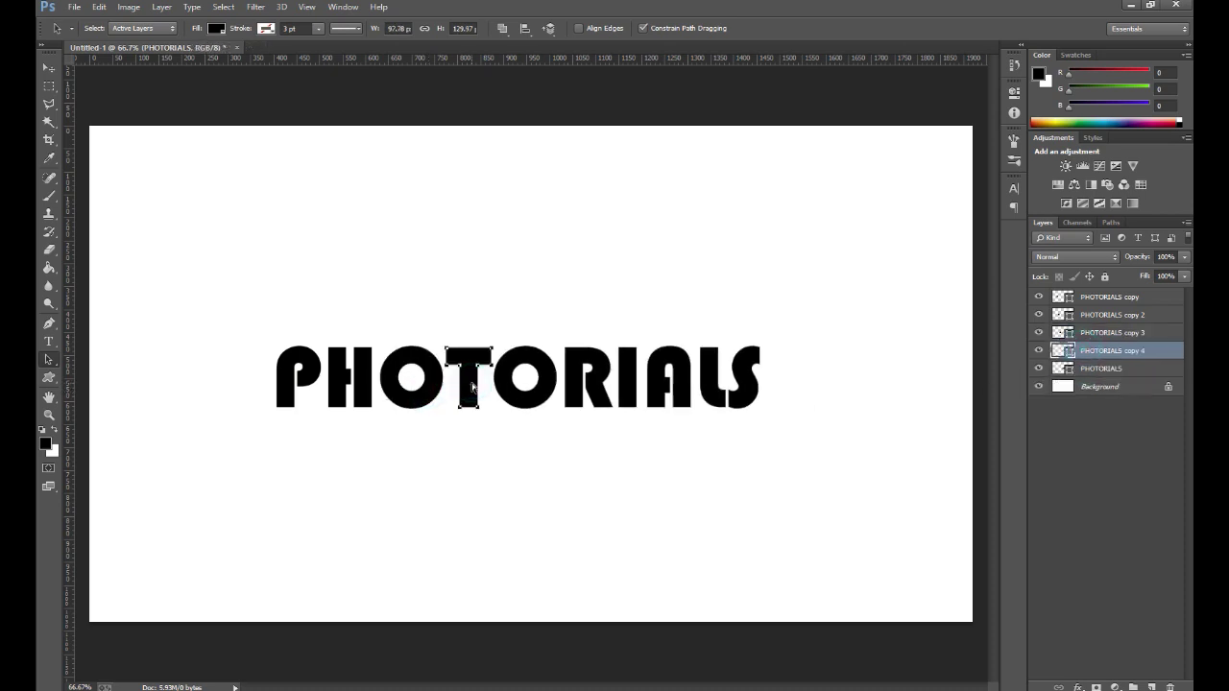
pyautogui.click(1093, 371)
pyautogui.click(497, 388)
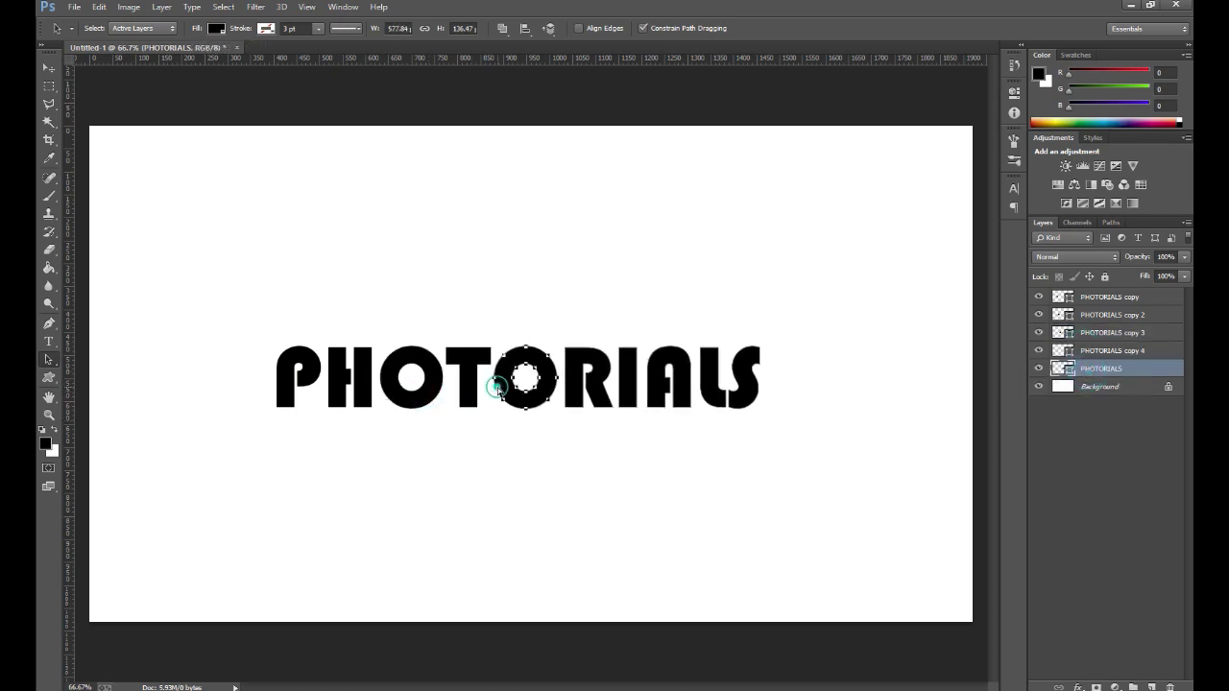
pyautogui.hotkey('ctrl', 'j')
# Cut R, I, A and L from PHOTORIALS onto layers copy 6 to copy 9.
pyautogui.click(1100, 386)
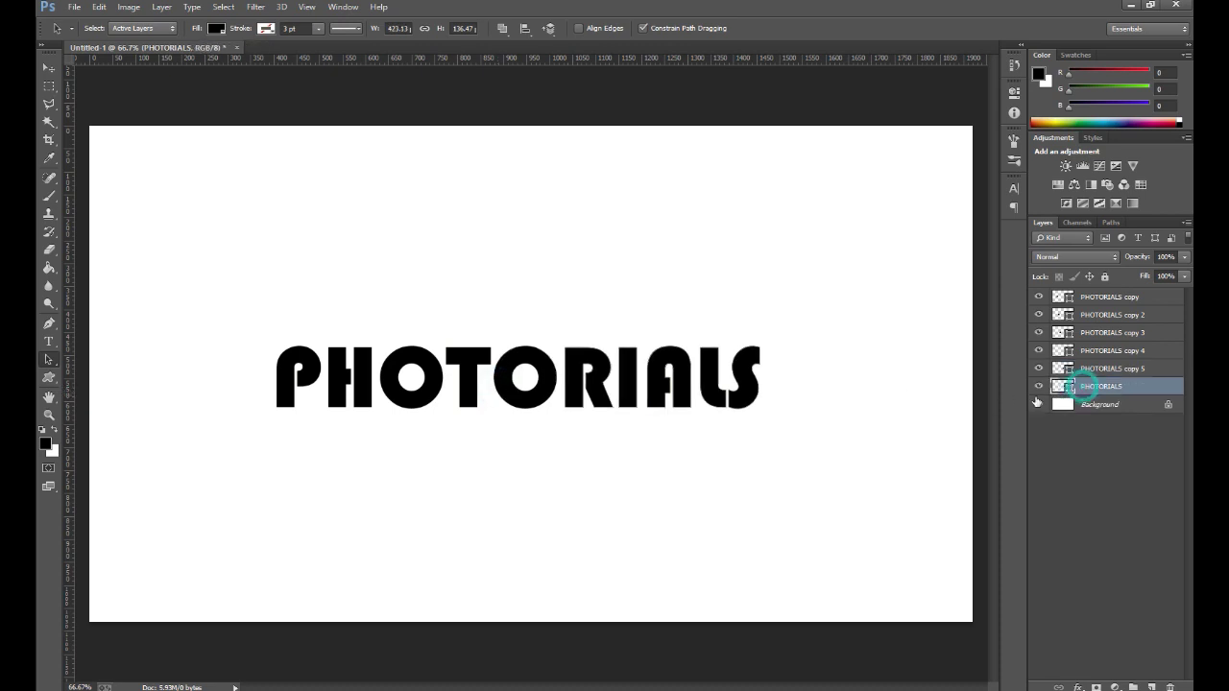
pyautogui.click(588, 393)
pyautogui.hotkey('ctrl', 'j')
pyautogui.click(1077, 403)
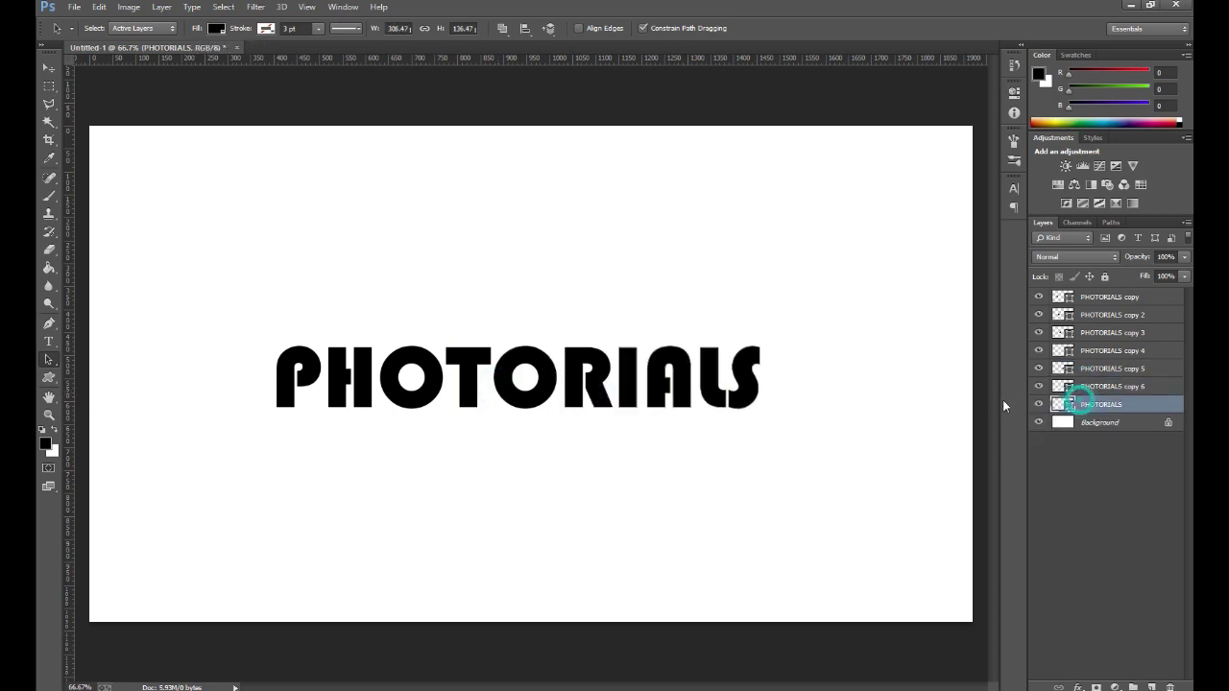
pyautogui.click(629, 388)
pyautogui.hotkey('ctrl', 'j')
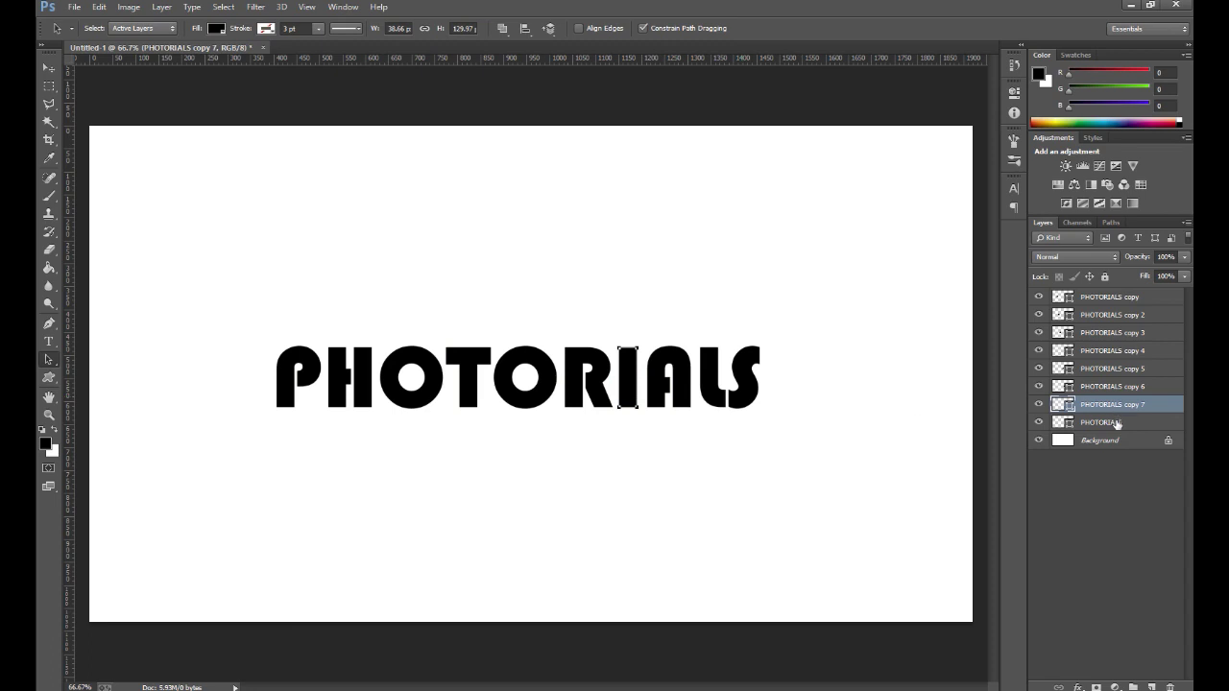
pyautogui.click(1100, 422)
pyautogui.click(670, 389)
pyautogui.hotkey('ctrl', 'j')
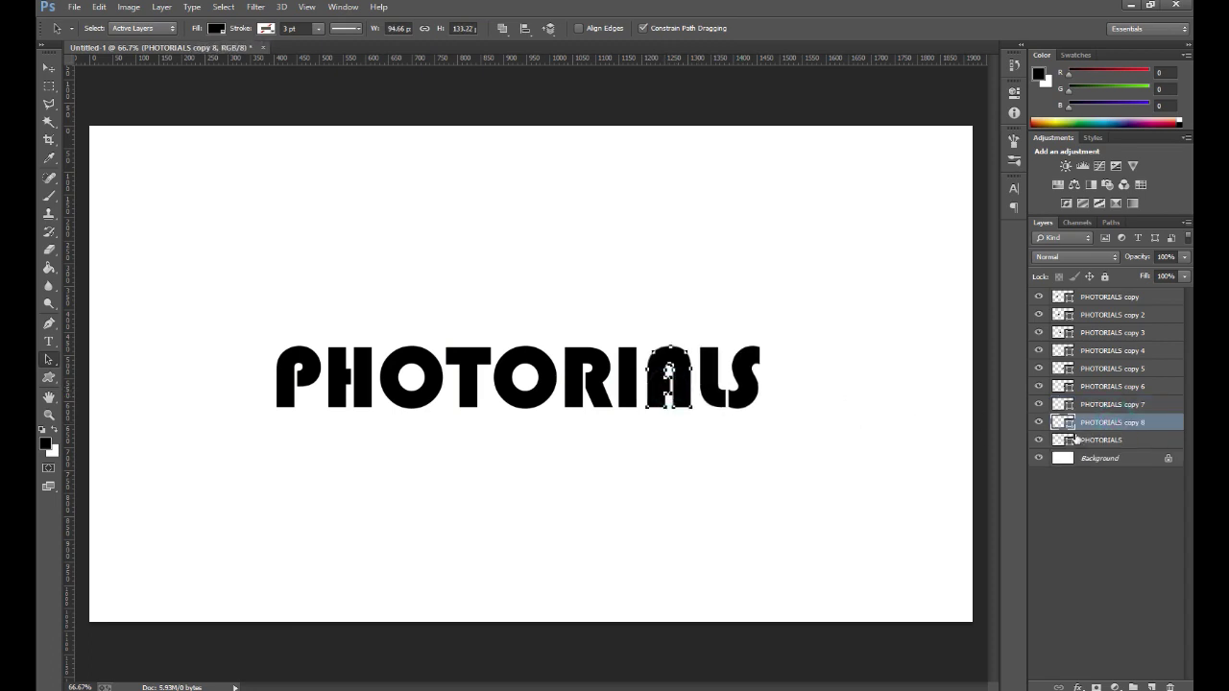
pyautogui.click(1100, 440)
pyautogui.click(720, 400)
pyautogui.hotkey('ctrl', 'j')
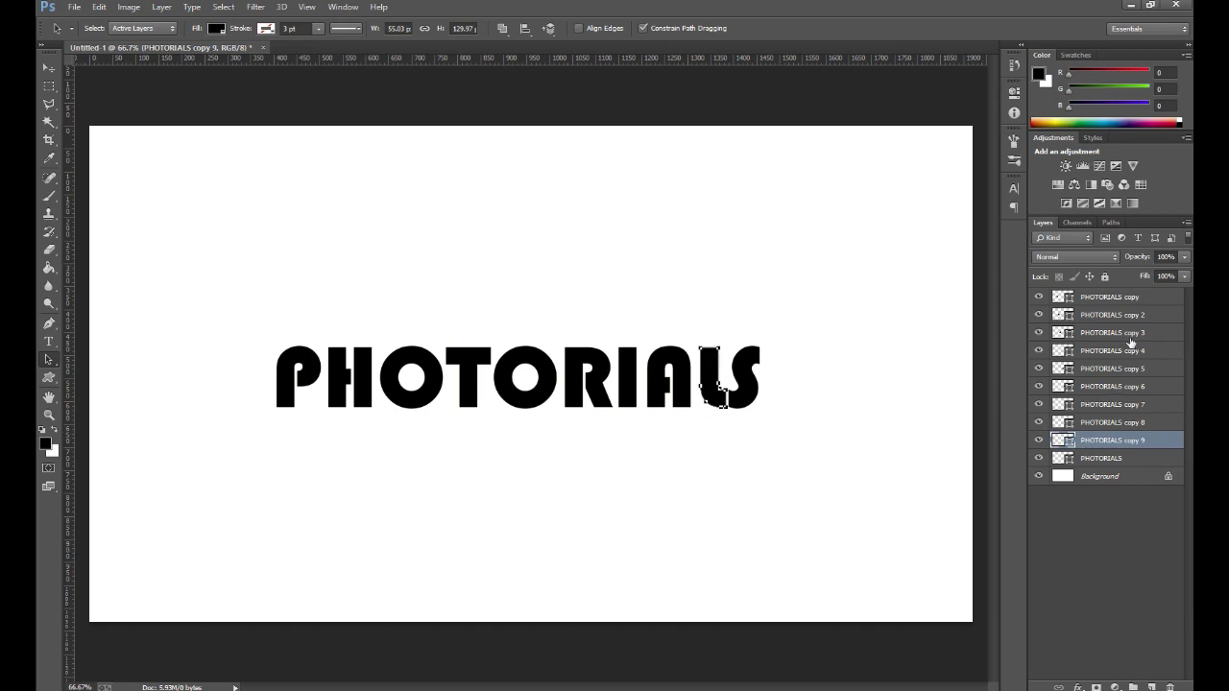
pyautogui.click(1133, 298)
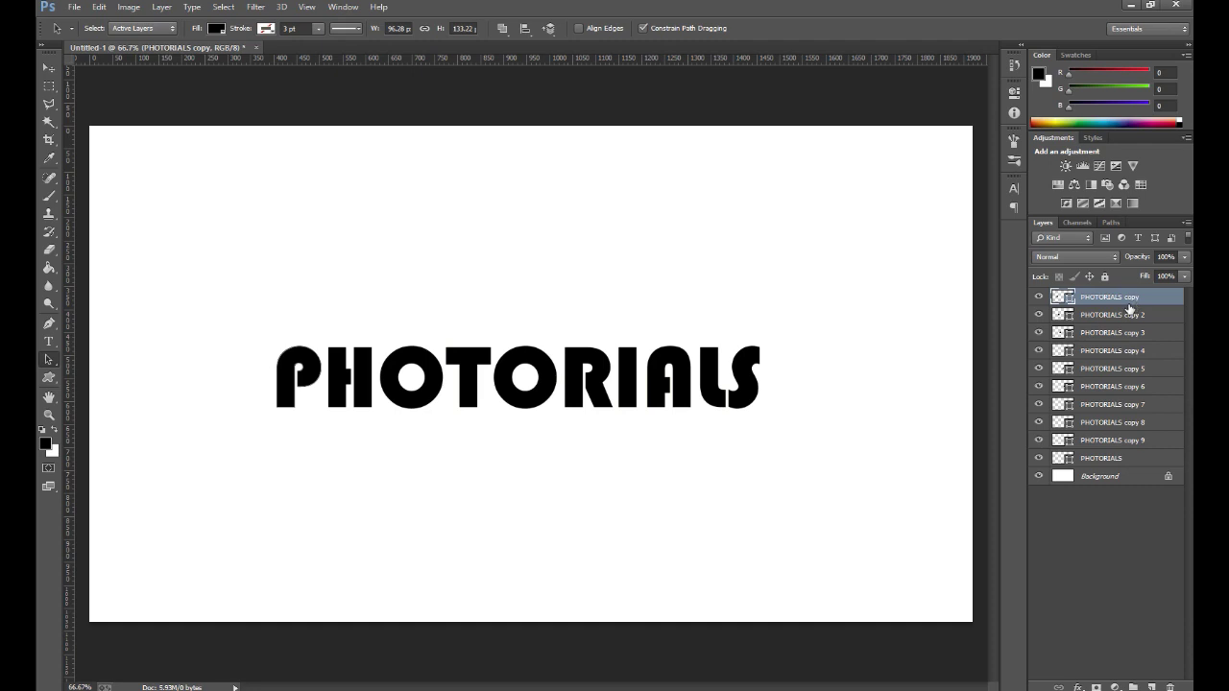
# Set the P layer's fill colour to salmon red ff6262.
pyautogui.doubleClick(1067, 299)
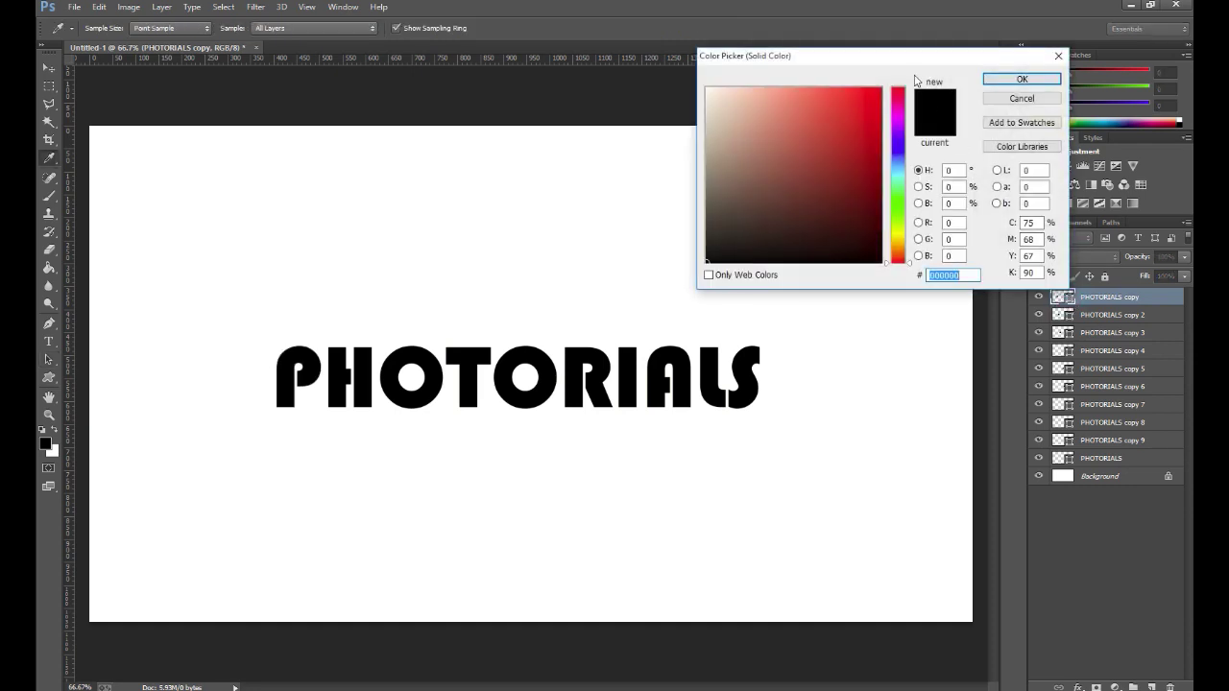
pyautogui.moveTo(903, 63); pyautogui.dragTo(765, 76)
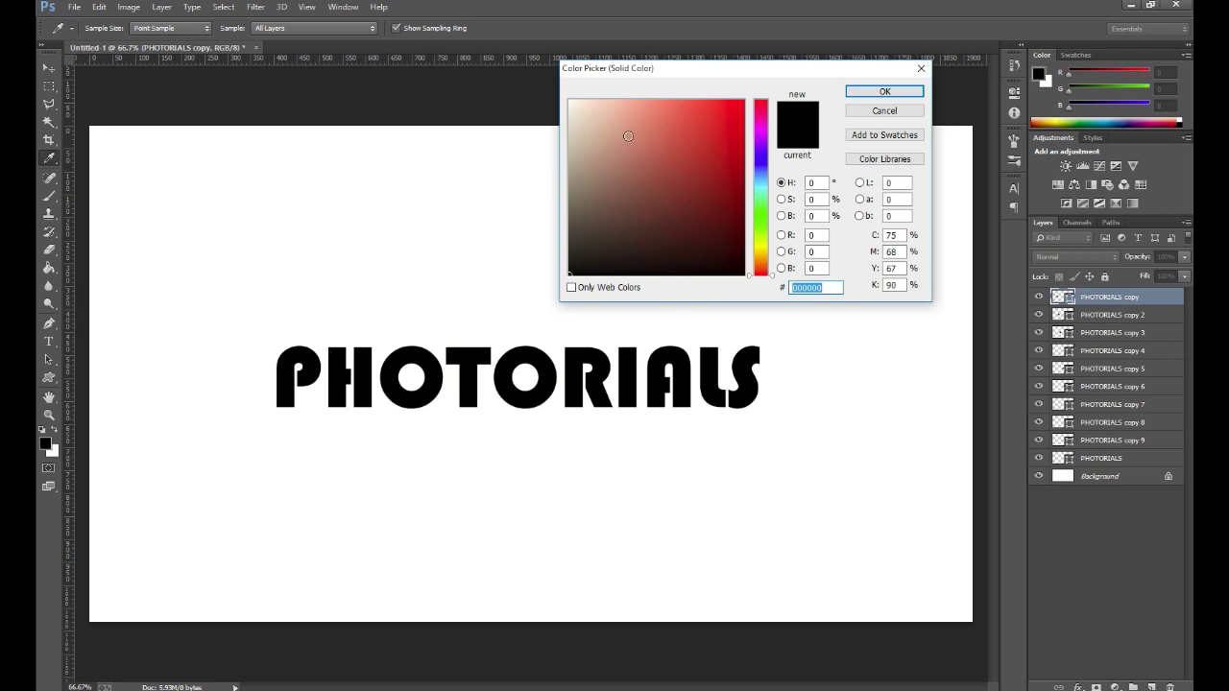
pyautogui.moveTo(647, 120); pyautogui.dragTo(668, 100)
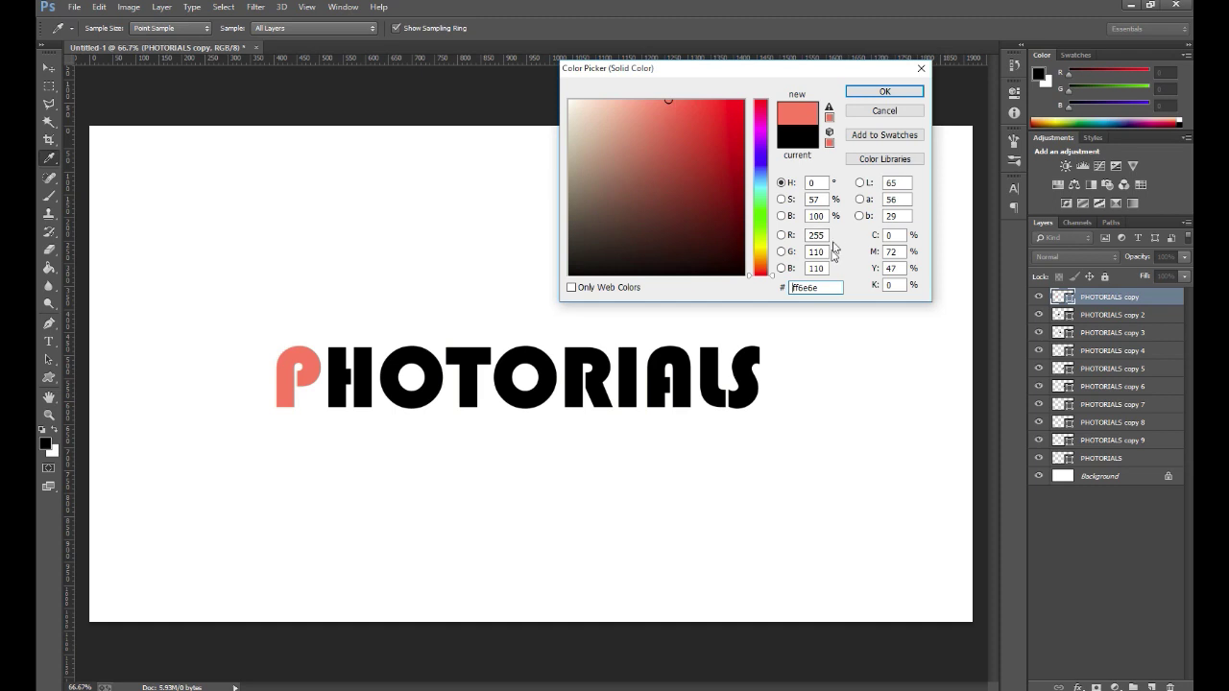
pyautogui.doubleClick(831, 289)
pyautogui.moveTo(669, 100); pyautogui.dragTo(678, 103)
pyautogui.click(881, 91)
# Set the H layer's fill colour to orange-yellow ffbb5b.
pyautogui.doubleClick(1064, 316)
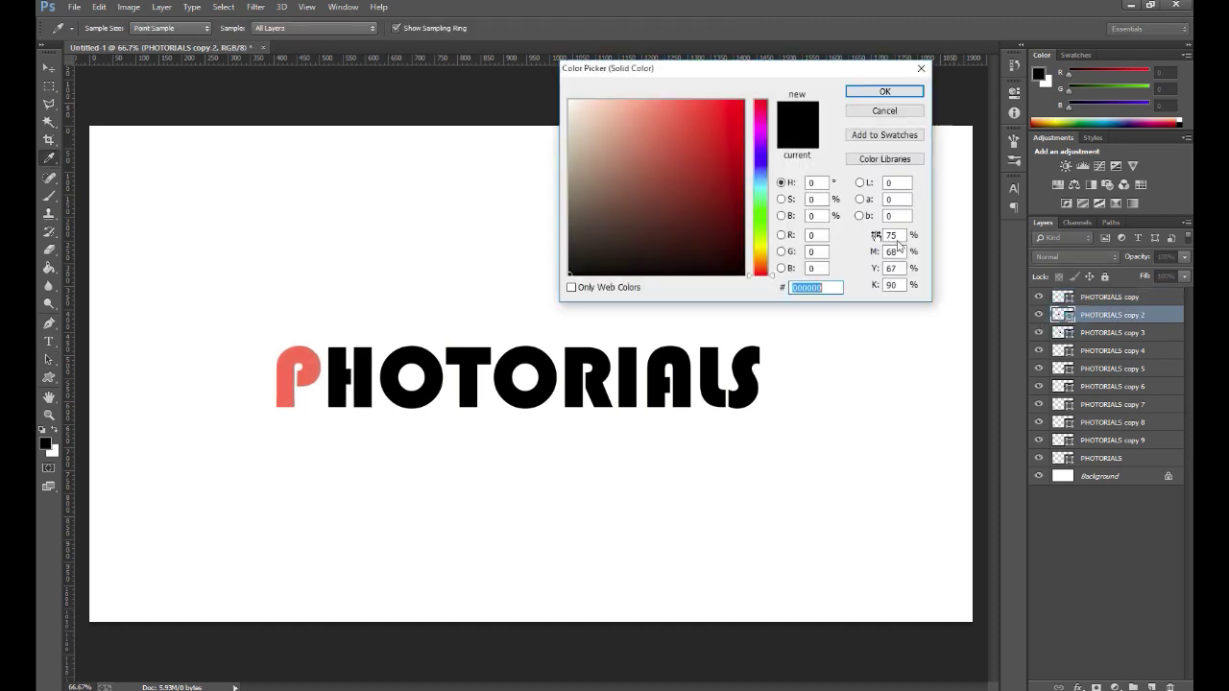
pyautogui.moveTo(765, 268); pyautogui.dragTo(766, 259)
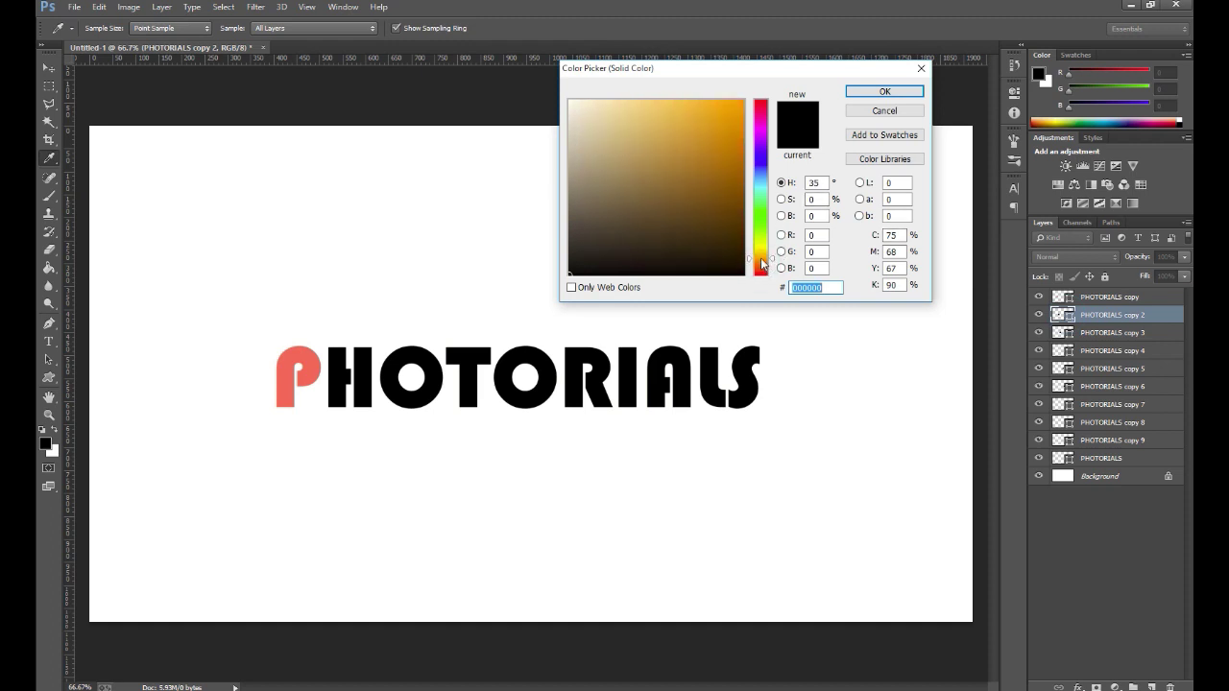
pyautogui.moveTo(682, 133); pyautogui.dragTo(682, 97)
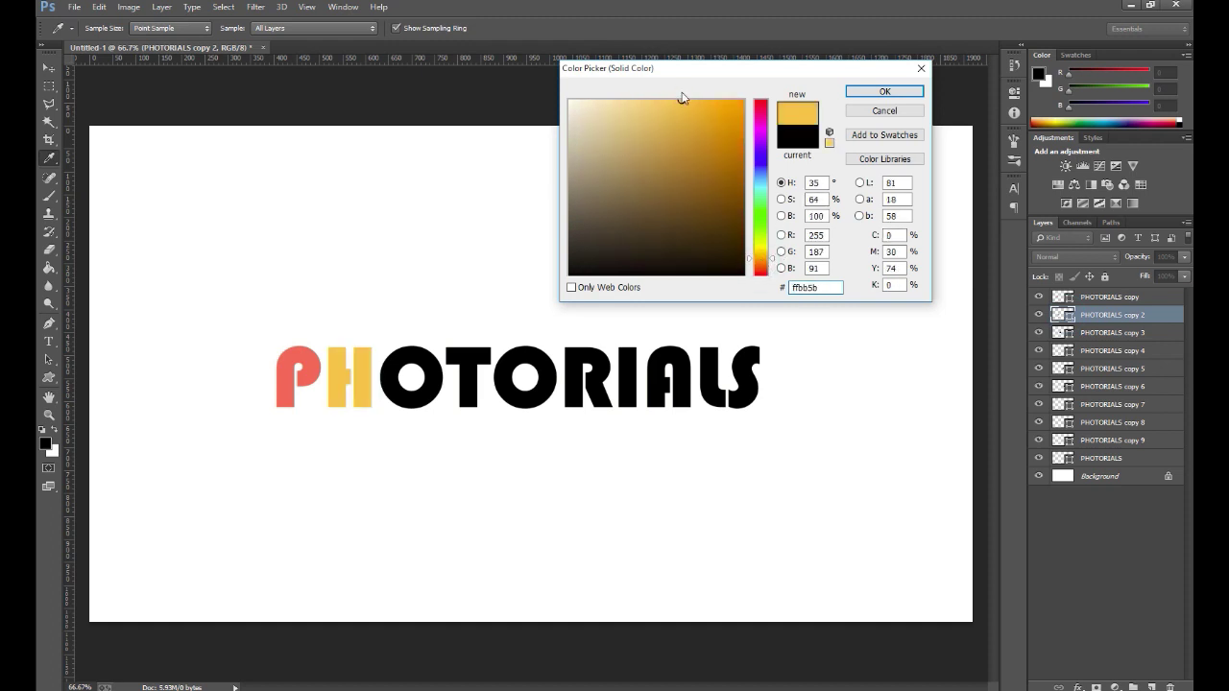
pyautogui.click(858, 92)
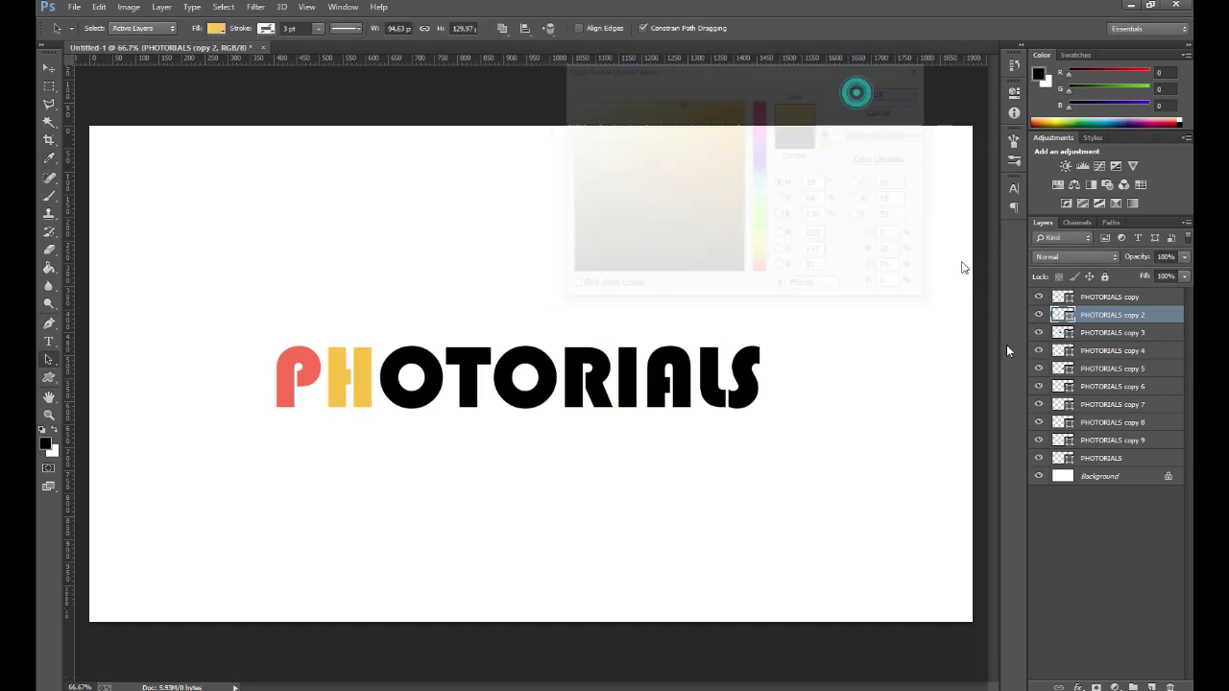
# Fill the first O (copy 3) with yellow #f5fb4e.
pyautogui.doubleClick(1064, 332)
pyautogui.moveTo(765, 273); pyautogui.dragTo(765, 246)
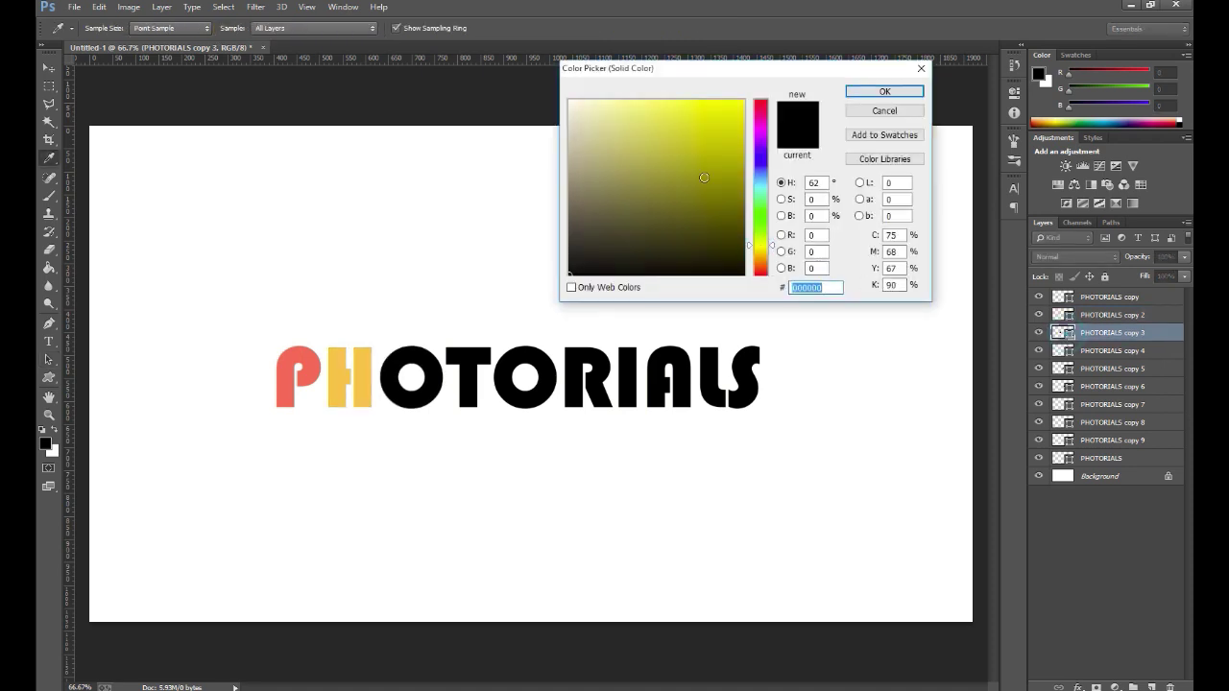
pyautogui.click(664, 99)
pyautogui.click(669, 99)
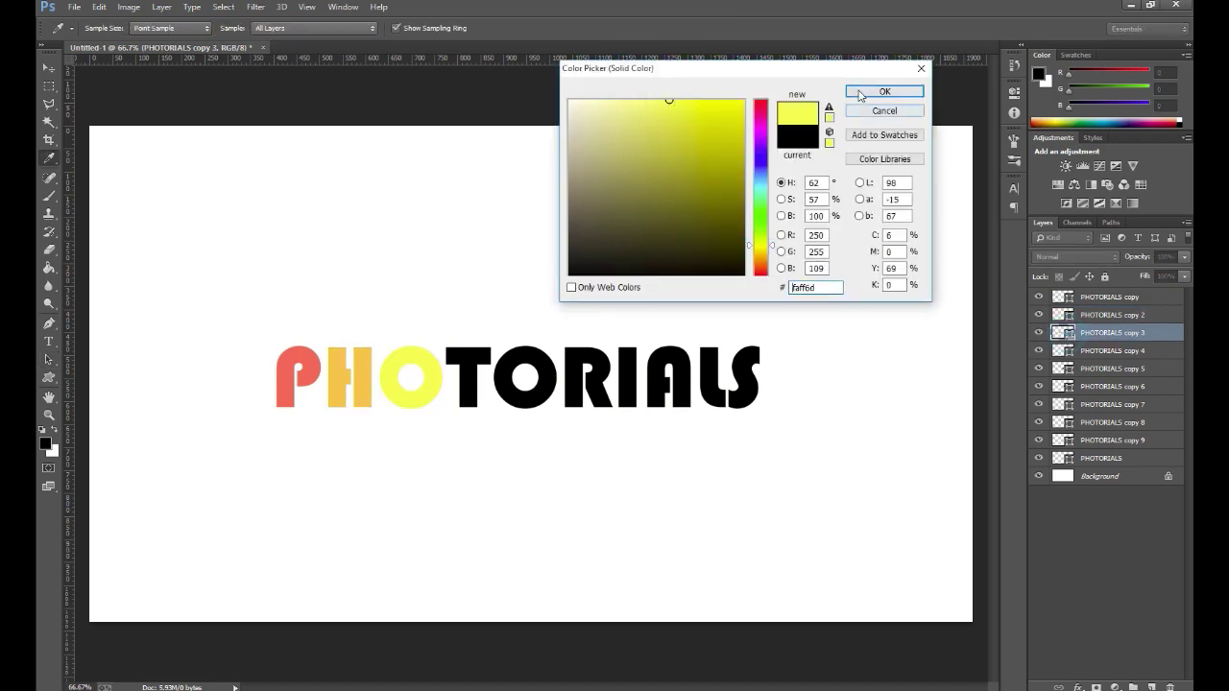
pyautogui.click(689, 101)
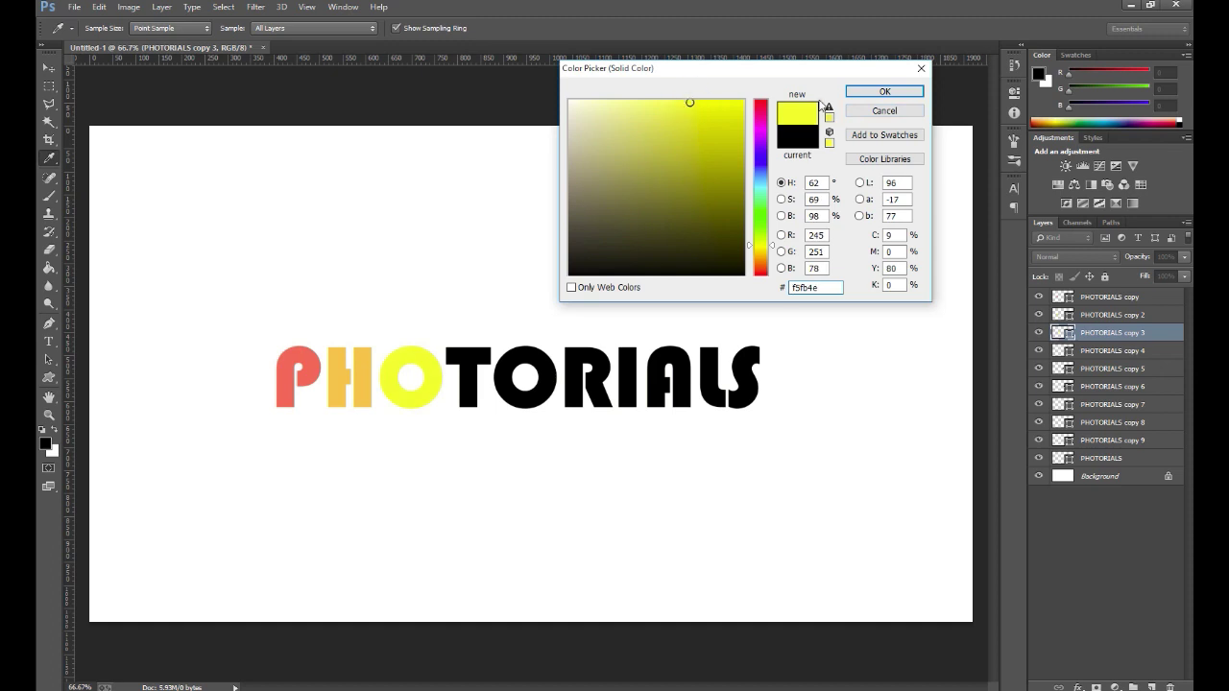
pyautogui.click(849, 92)
# Fill the T (copy 4) with lime green #b0fd65.
pyautogui.doubleClick(1065, 351)
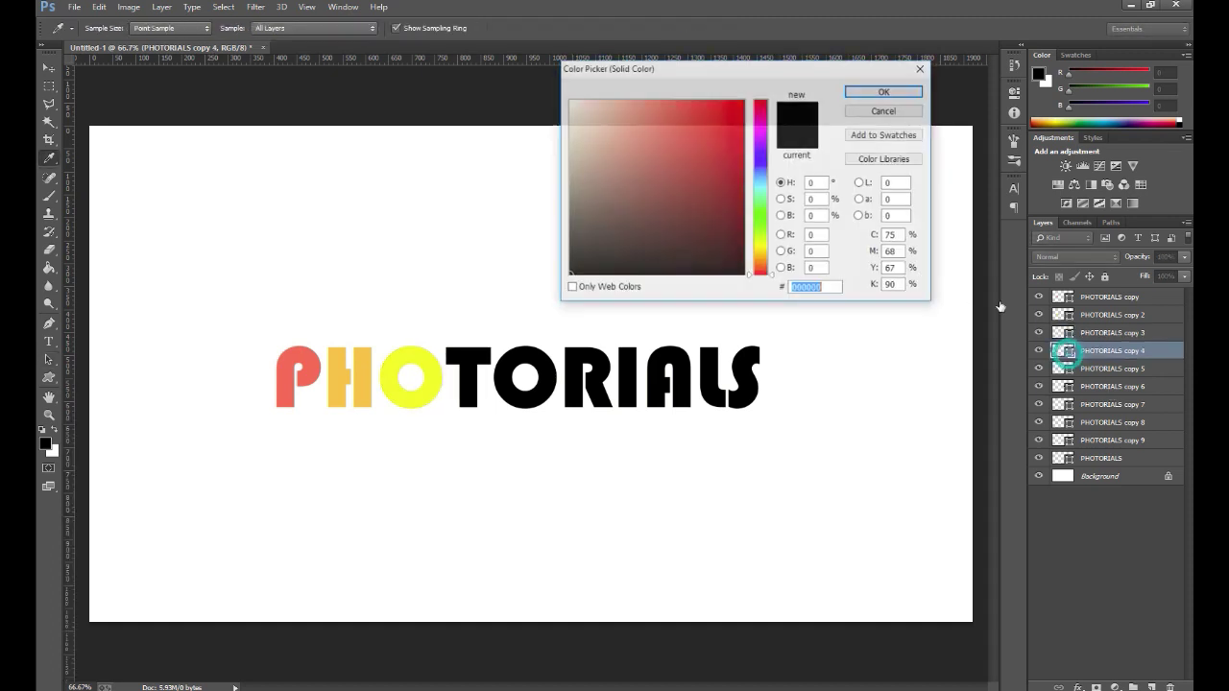
pyautogui.click(766, 231)
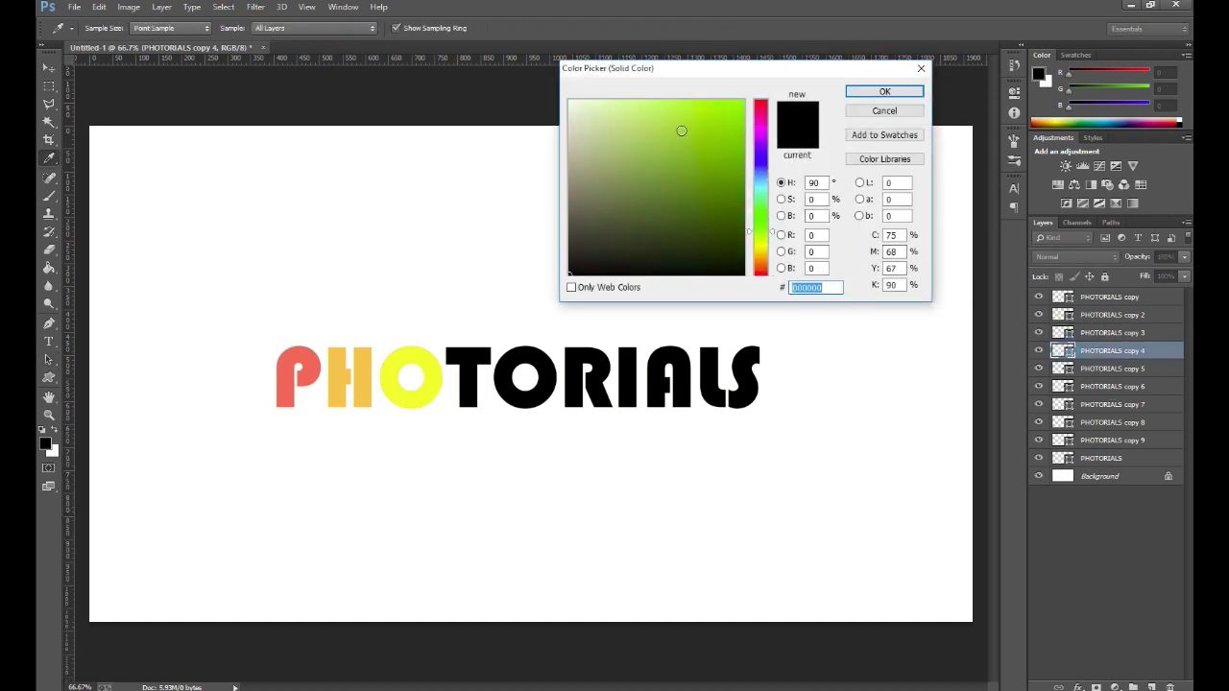
pyautogui.moveTo(681, 131); pyautogui.dragTo(680, 98)
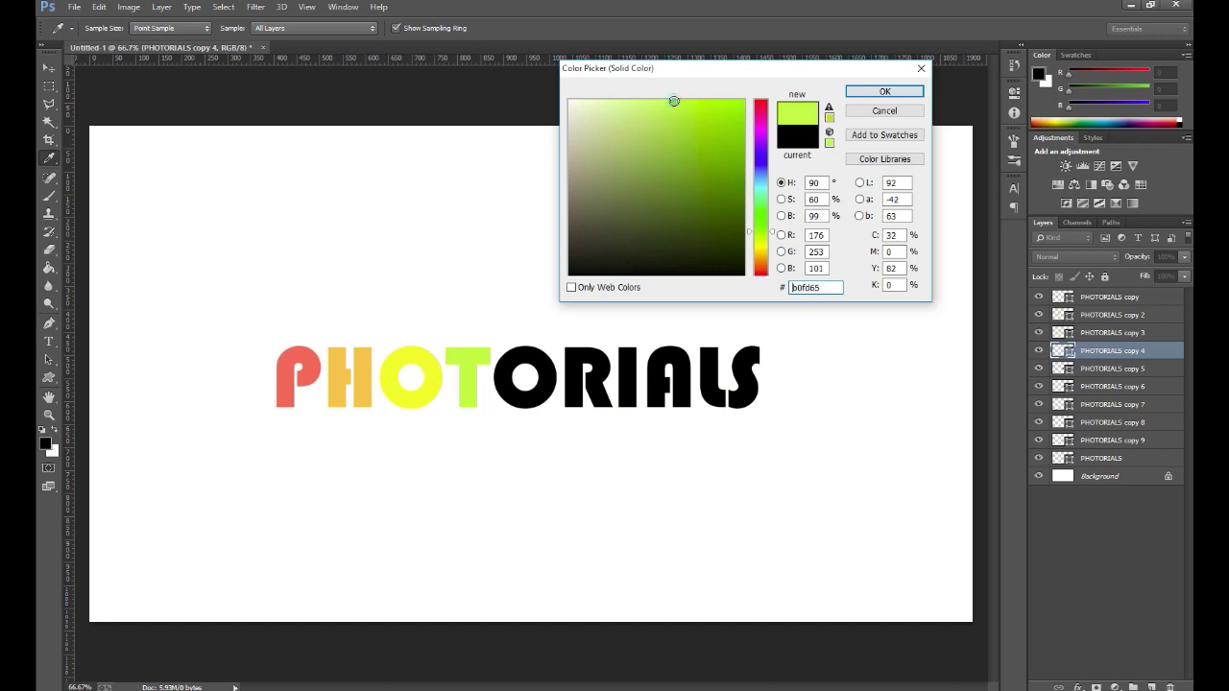
pyautogui.click(884, 91)
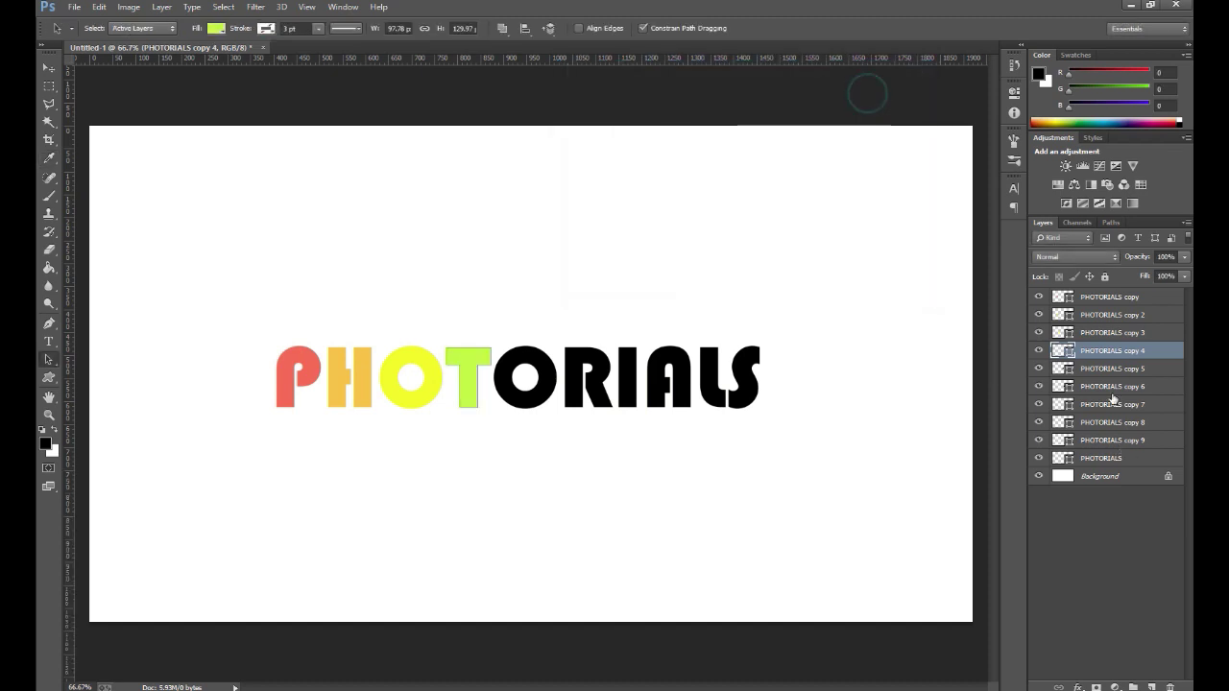
# Fill the second O (copy 5) with aqua cyan #67fff2.
pyautogui.doubleClick(1064, 368)
pyautogui.click(762, 199)
pyautogui.moveTo(761, 199); pyautogui.dragTo(761, 191)
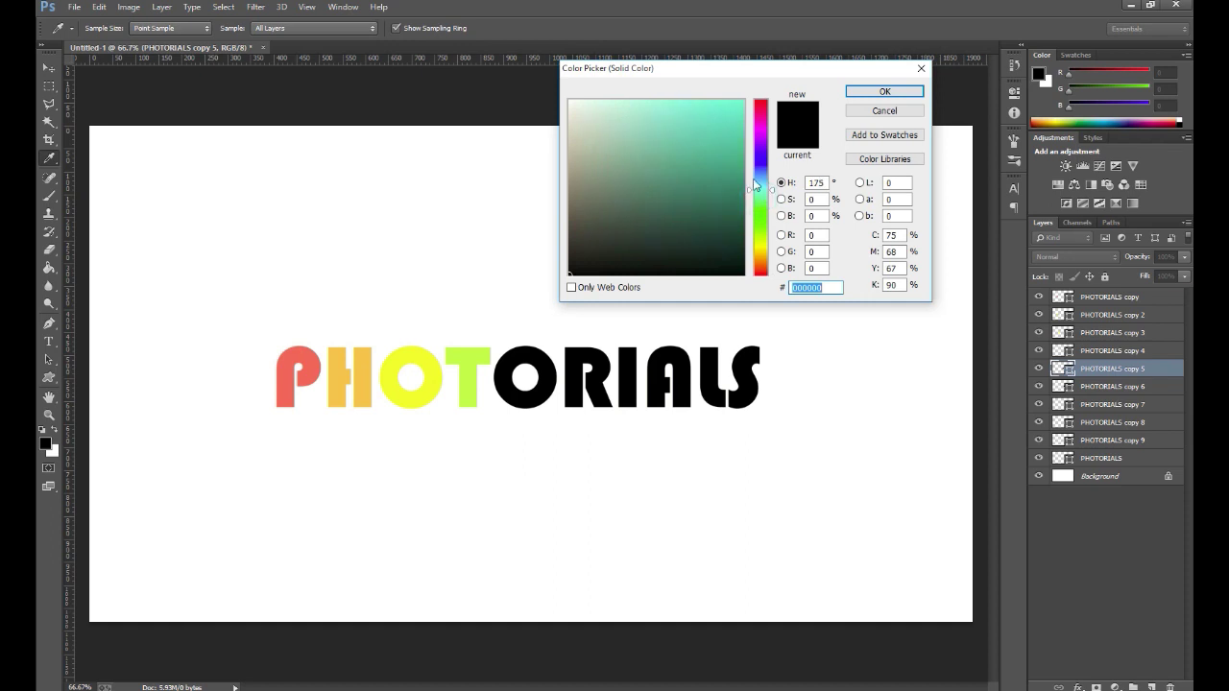
pyautogui.click(696, 117)
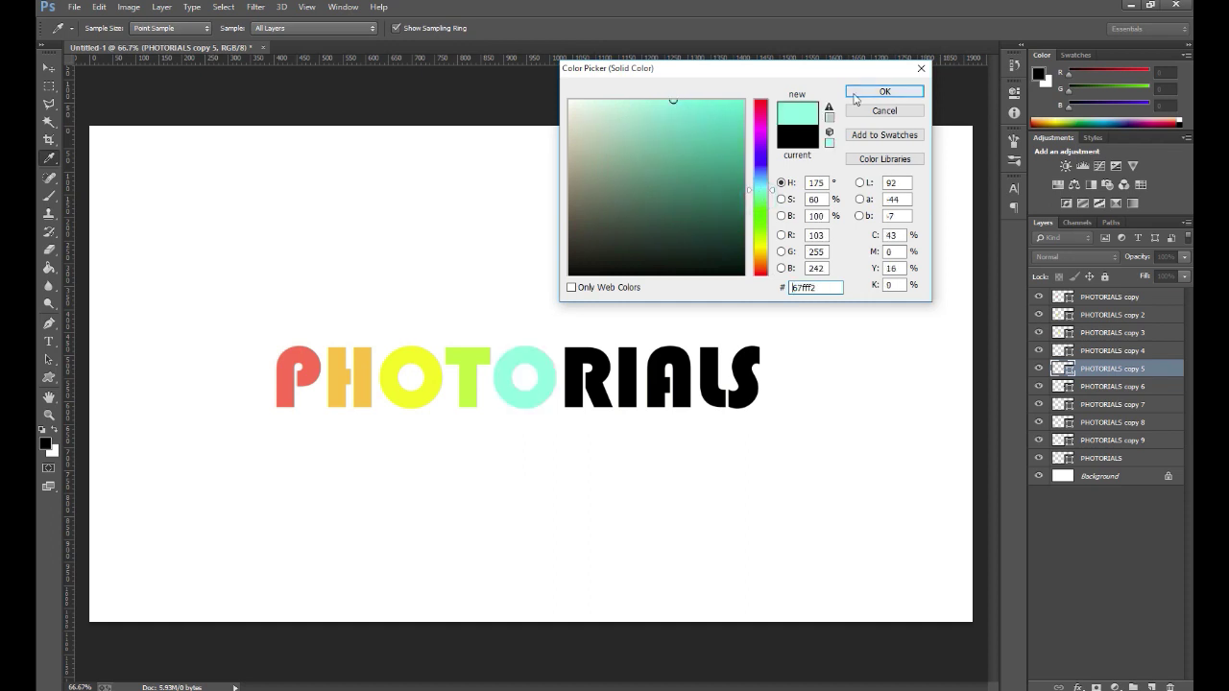
pyautogui.click(884, 91)
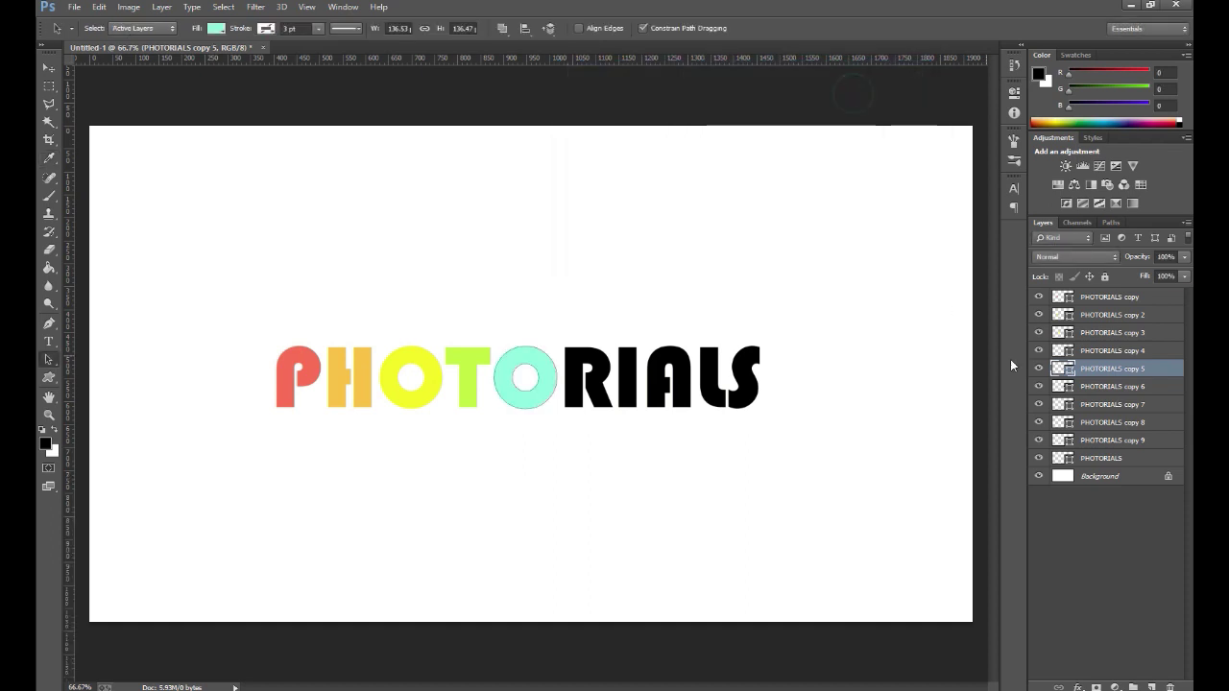
# Fill the R (copy 6) with light blue and the I (copy 7) with violet.
pyautogui.doubleClick(1064, 386)
pyautogui.moveTo(764, 194); pyautogui.dragTo(765, 175)
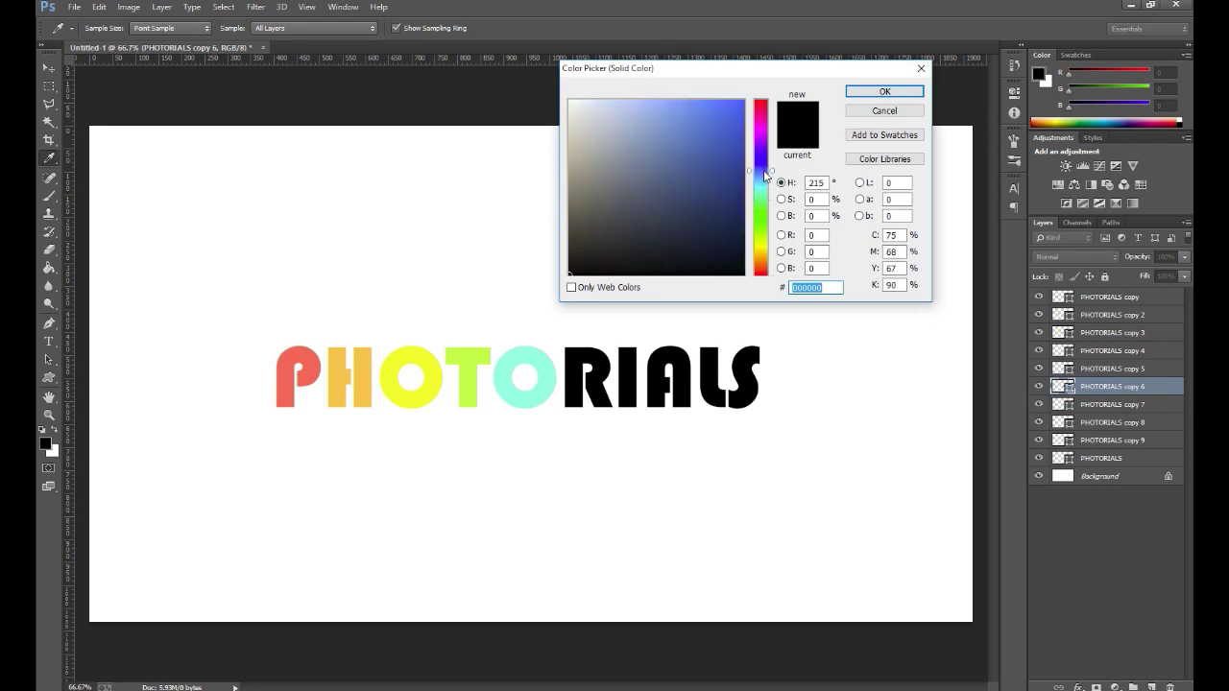
pyautogui.moveTo(685, 132)
pyautogui.mouseDown()
pyautogui.moveTo(676, 83)
pyautogui.moveTo(684, 88)
pyautogui.mouseUp()
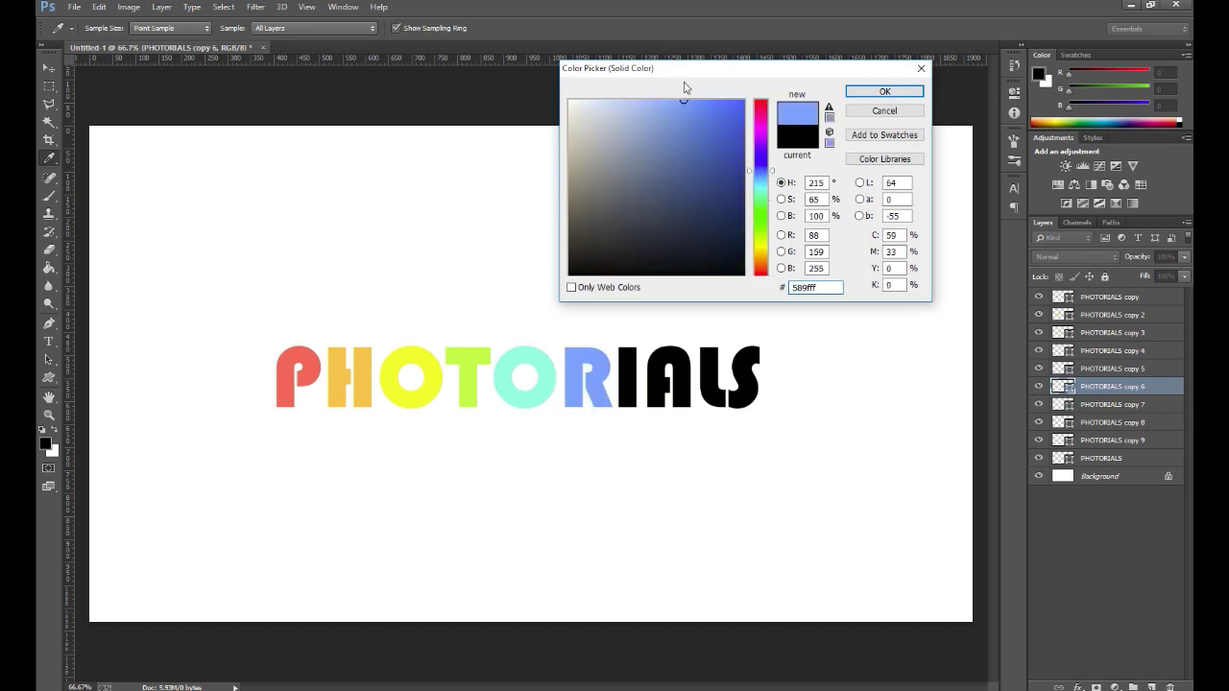
pyautogui.click(881, 92)
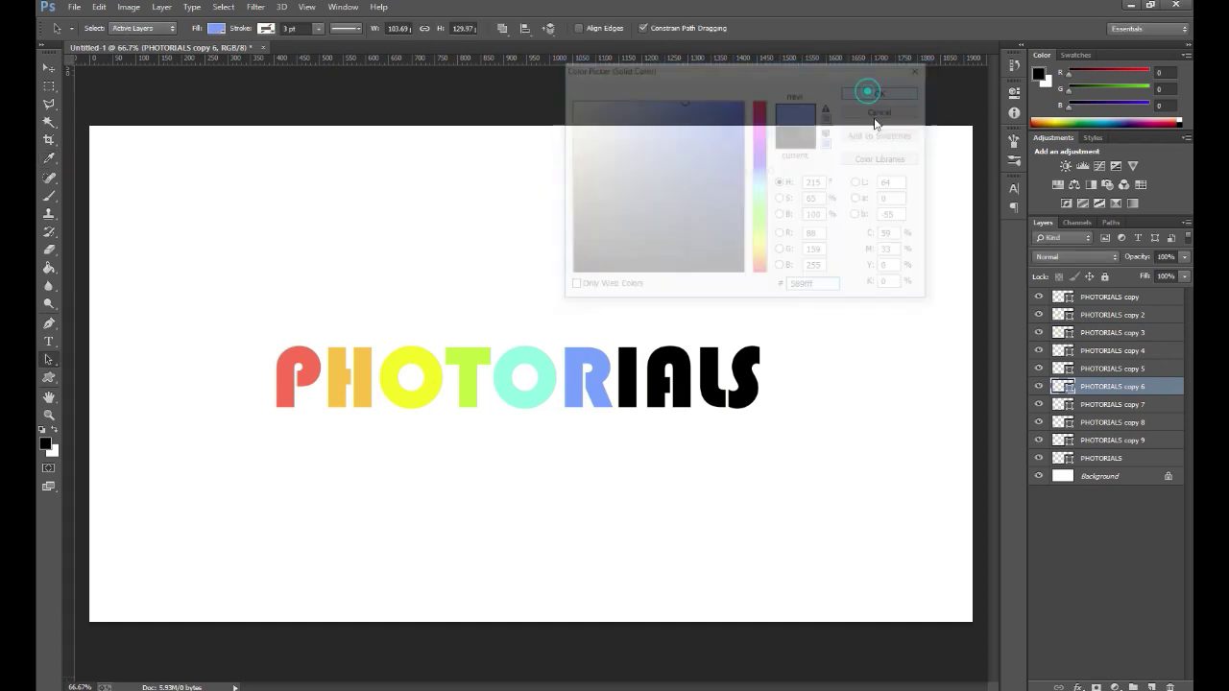
pyautogui.doubleClick(1065, 407)
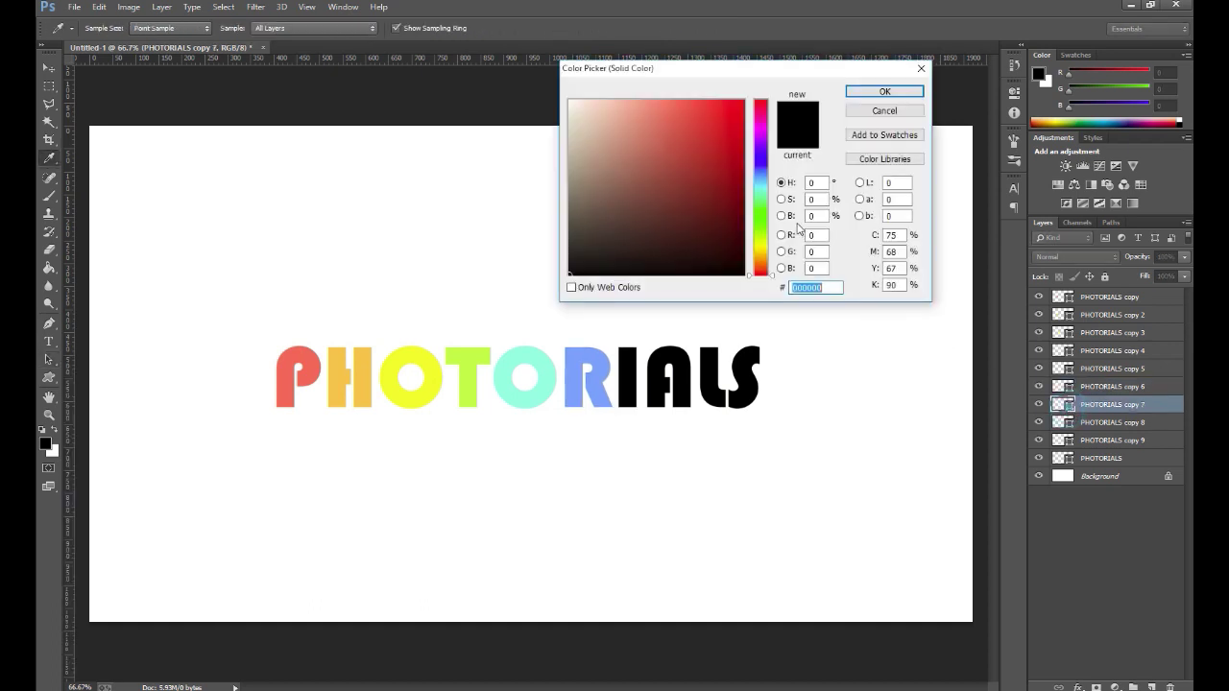
pyautogui.click(765, 168)
pyautogui.moveTo(766, 168); pyautogui.dragTo(765, 163)
pyautogui.moveTo(706, 120); pyautogui.dragTo(679, 100)
pyautogui.click(871, 92)
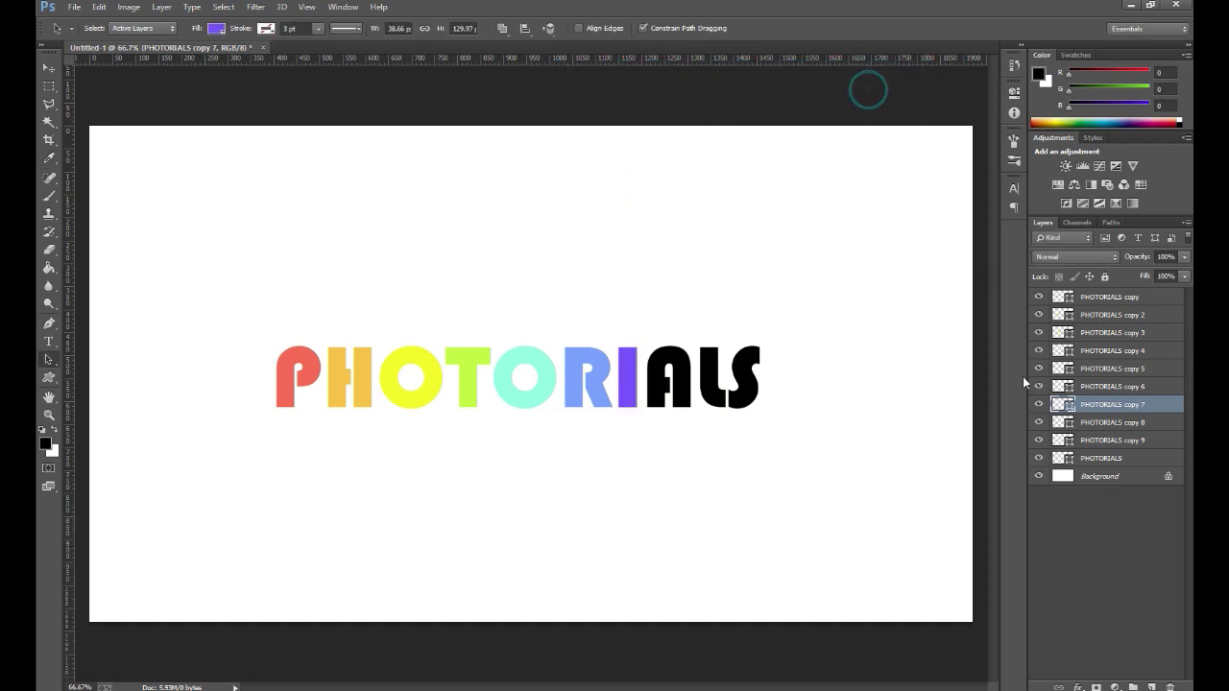
# Fill the A (copy 8) with magenta and the L (copy 9) with pink #ff4ea1.
pyautogui.doubleClick(1064, 422)
pyautogui.moveTo(766, 163); pyautogui.dragTo(765, 136)
pyautogui.click(690, 97)
pyautogui.moveTo(690, 97); pyautogui.dragTo(682, 97)
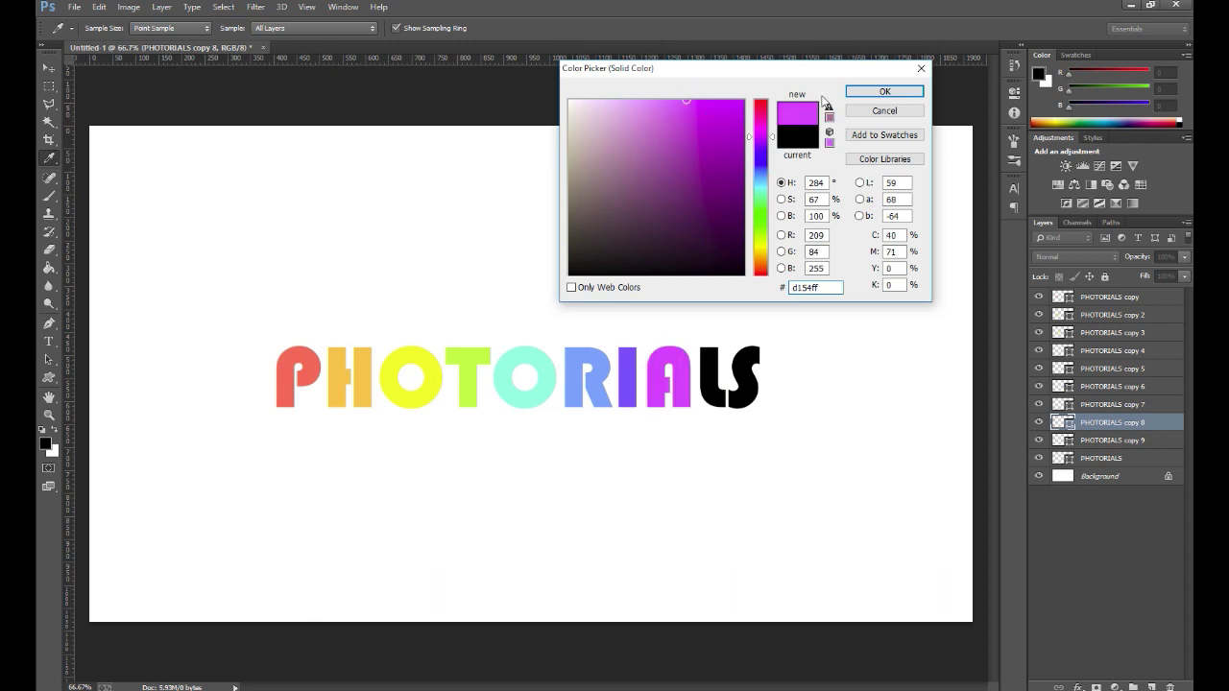
pyautogui.click(875, 93)
pyautogui.doubleClick(1063, 440)
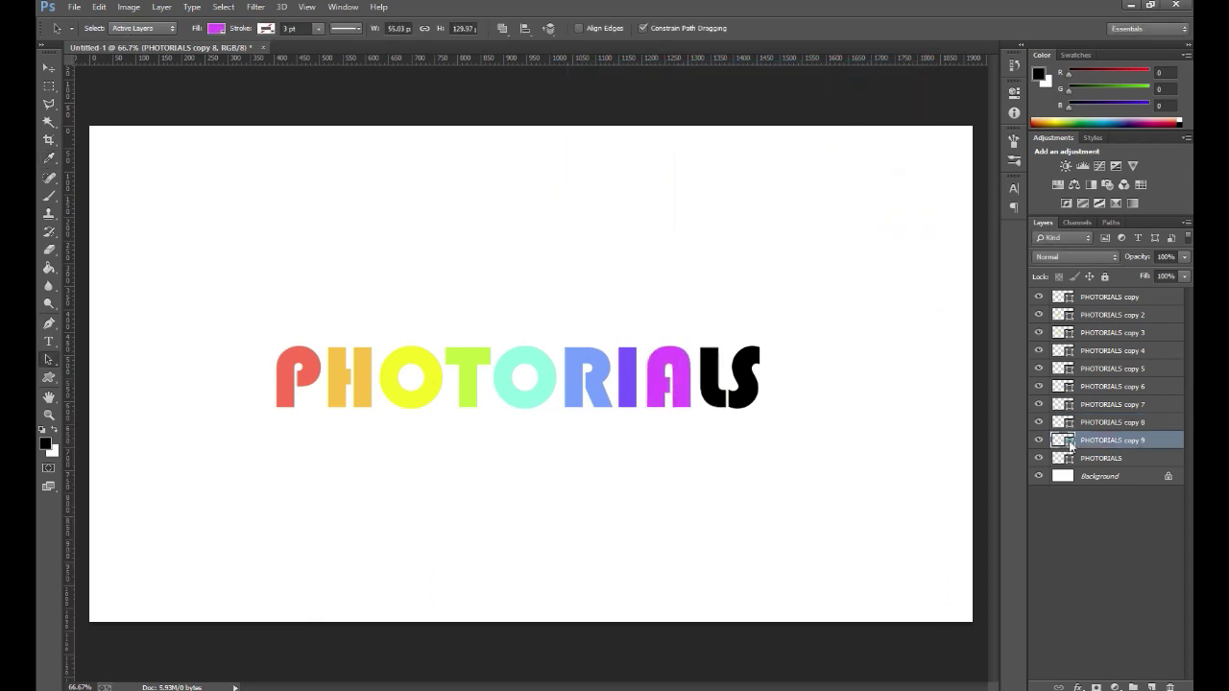
pyautogui.click(761, 126)
pyautogui.moveTo(761, 126); pyautogui.dragTo(761, 114)
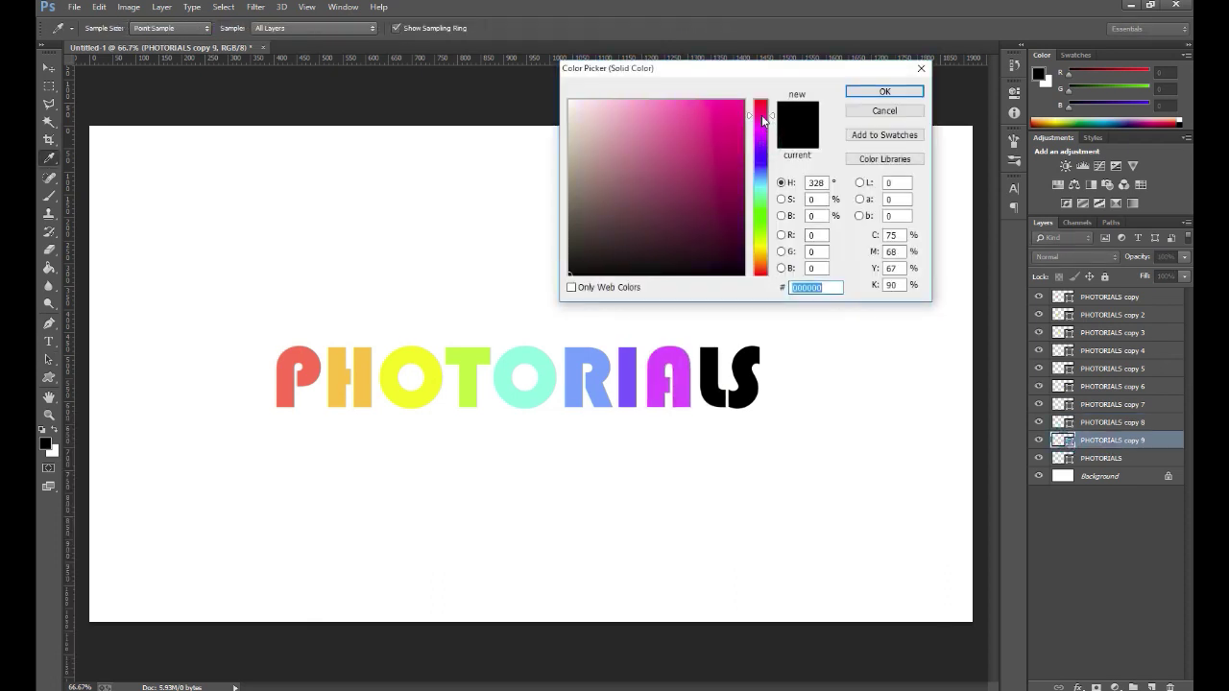
pyautogui.click(690, 99)
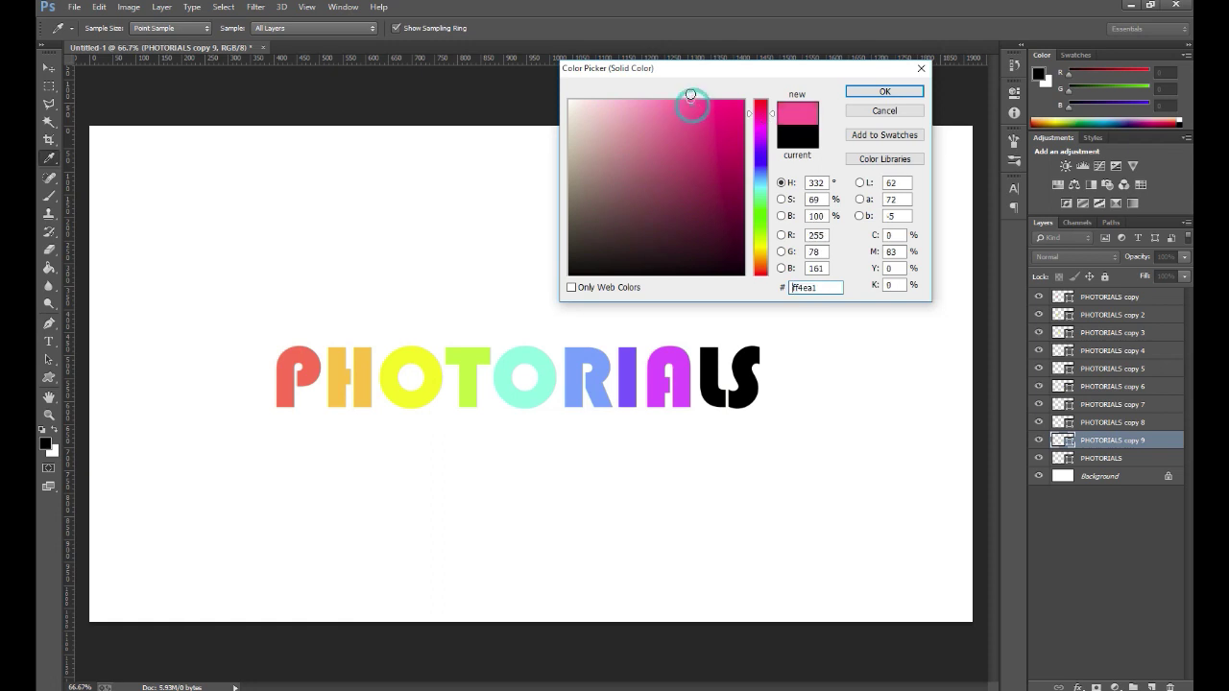
pyautogui.click(888, 92)
# Fill the S on the original PHOTORIALS layer with red #ff4848.
pyautogui.doubleClick(1062, 458)
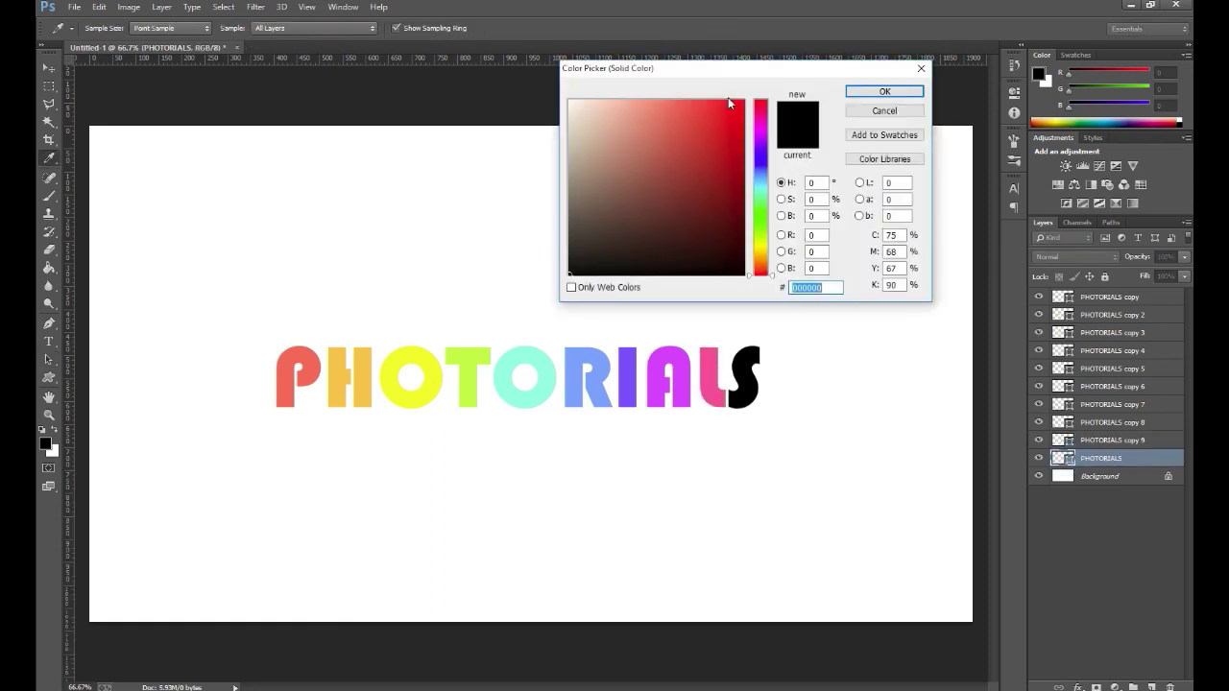
pyautogui.moveTo(718, 102); pyautogui.dragTo(694, 100)
pyautogui.moveTo(763, 157); pyautogui.dragTo(760, 89)
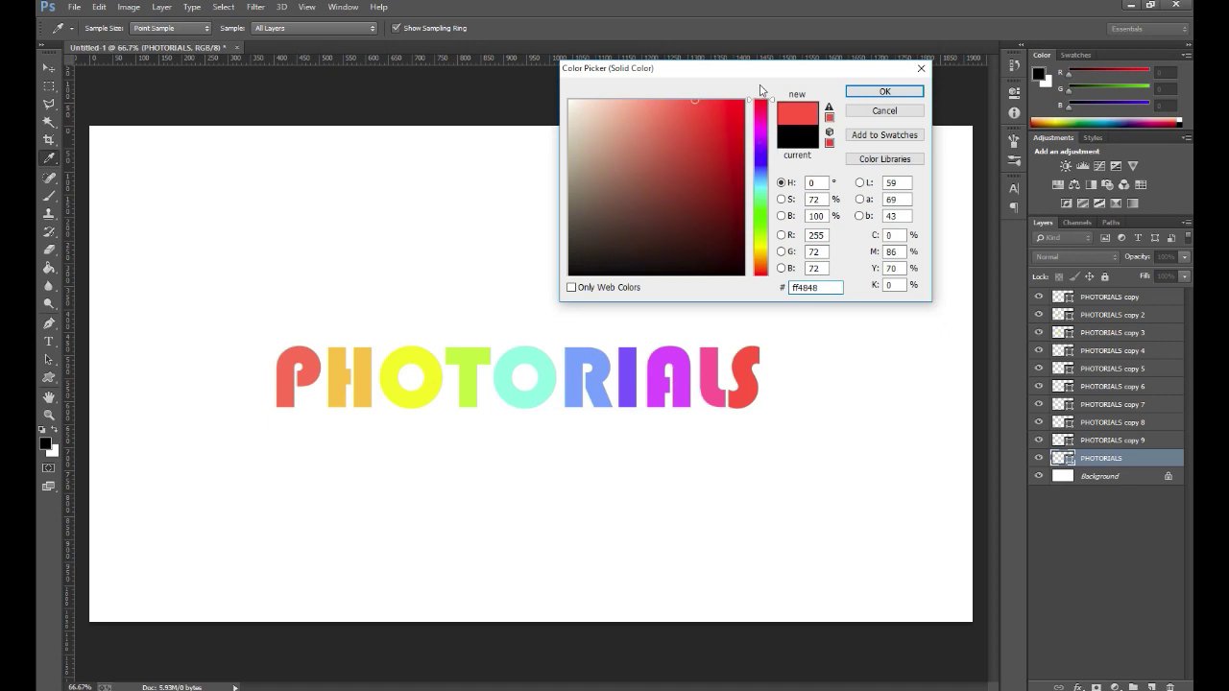
pyautogui.click(864, 92)
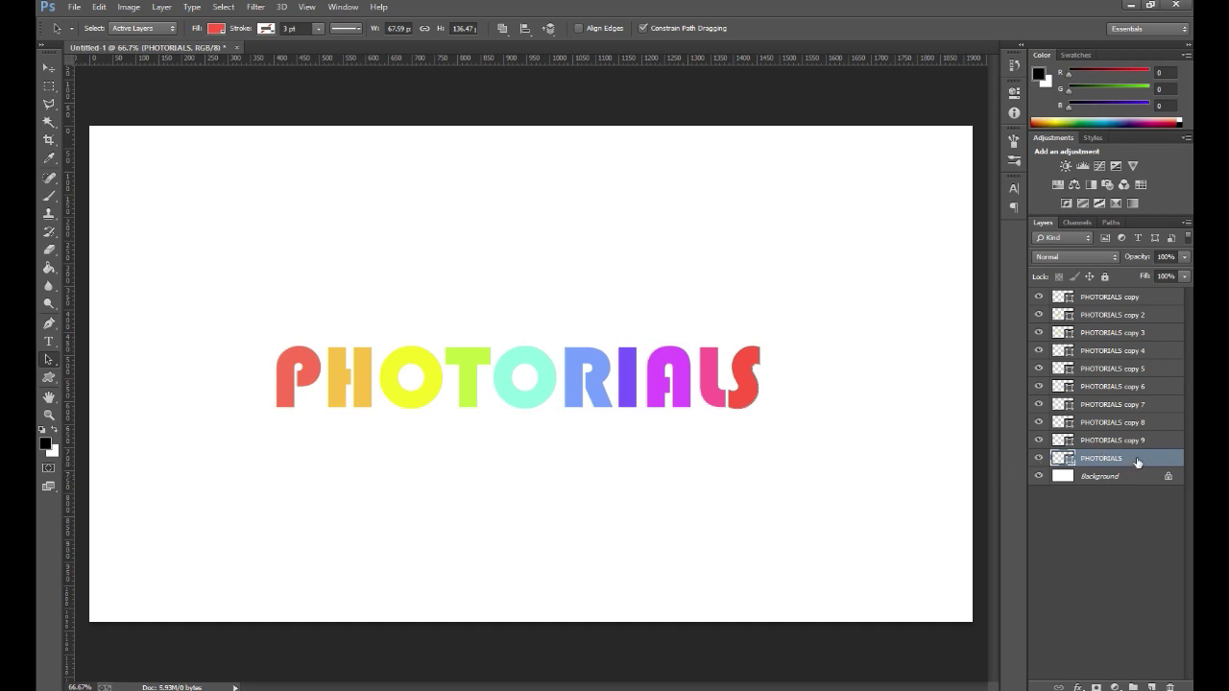
# Set PHOTORIALS and copies 9, 8 and 7 (S, L, A, I) to Multiply blend mode.
pyautogui.click(1075, 256)
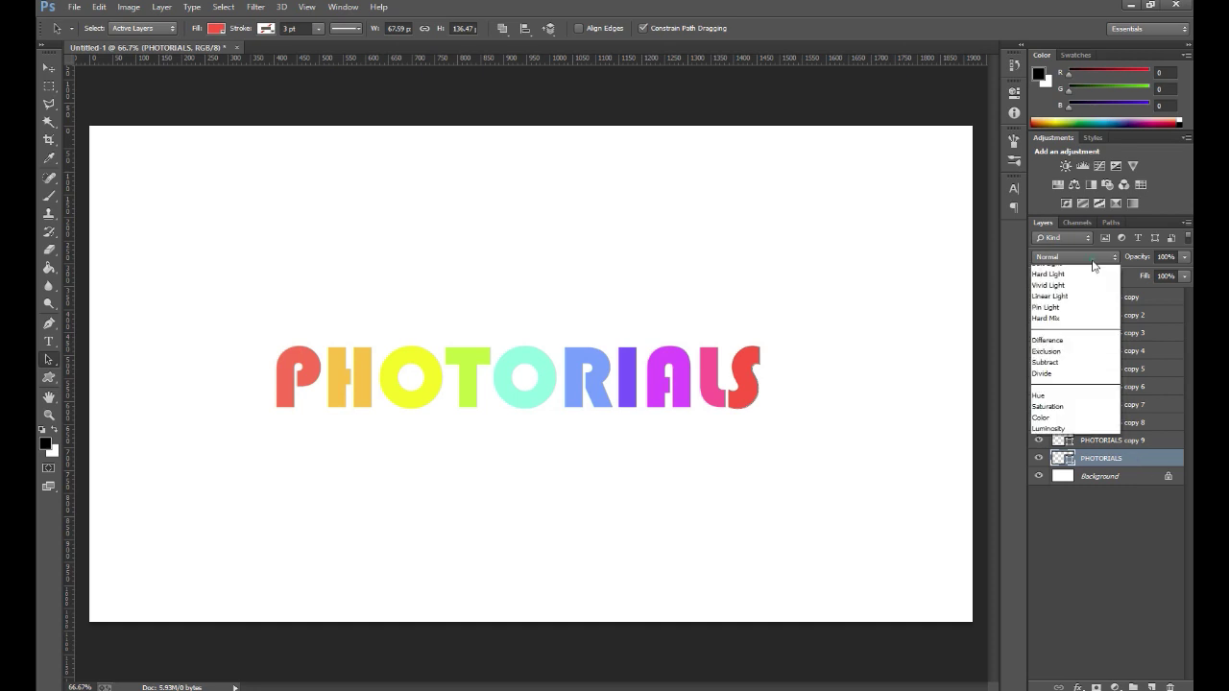
pyautogui.click(1061, 317)
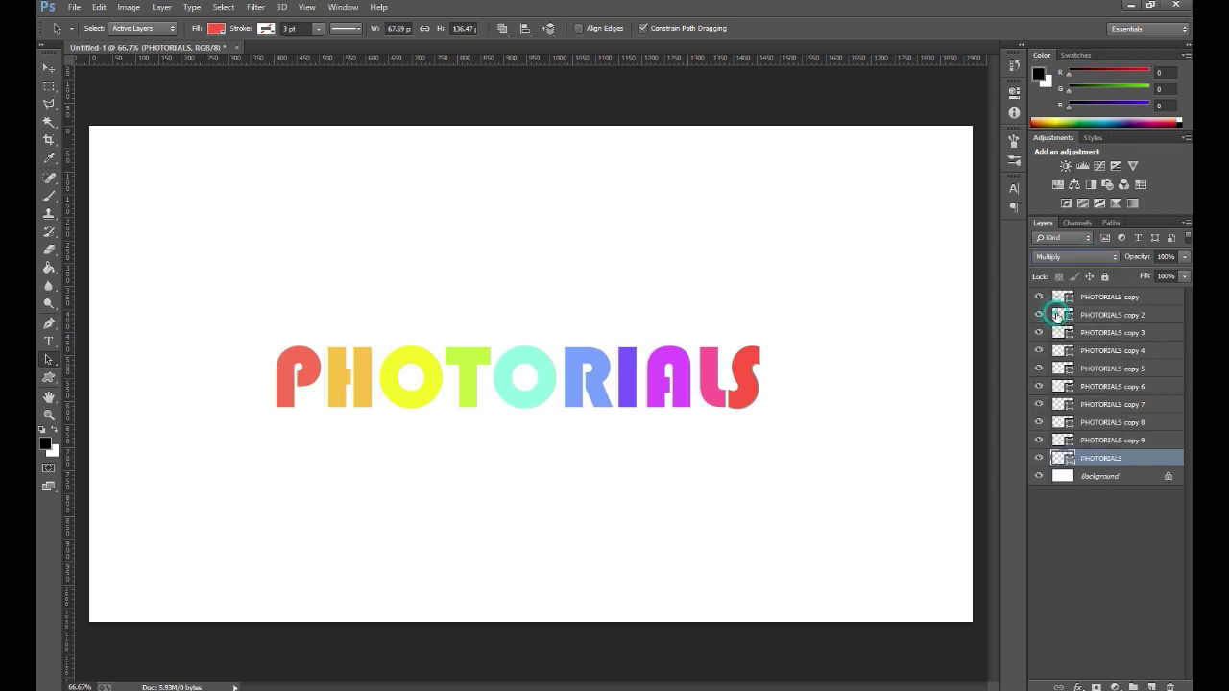
pyautogui.click(1115, 441)
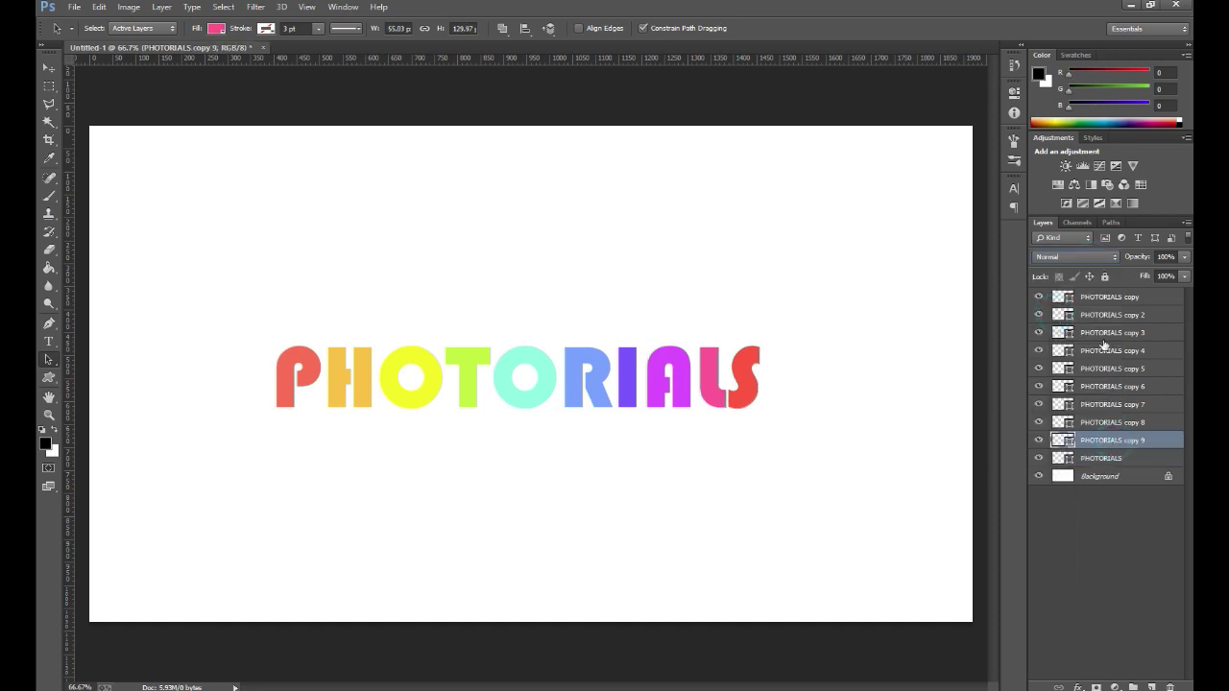
pyautogui.click(1073, 259)
pyautogui.click(1058, 316)
pyautogui.click(1113, 422)
pyautogui.click(1073, 257)
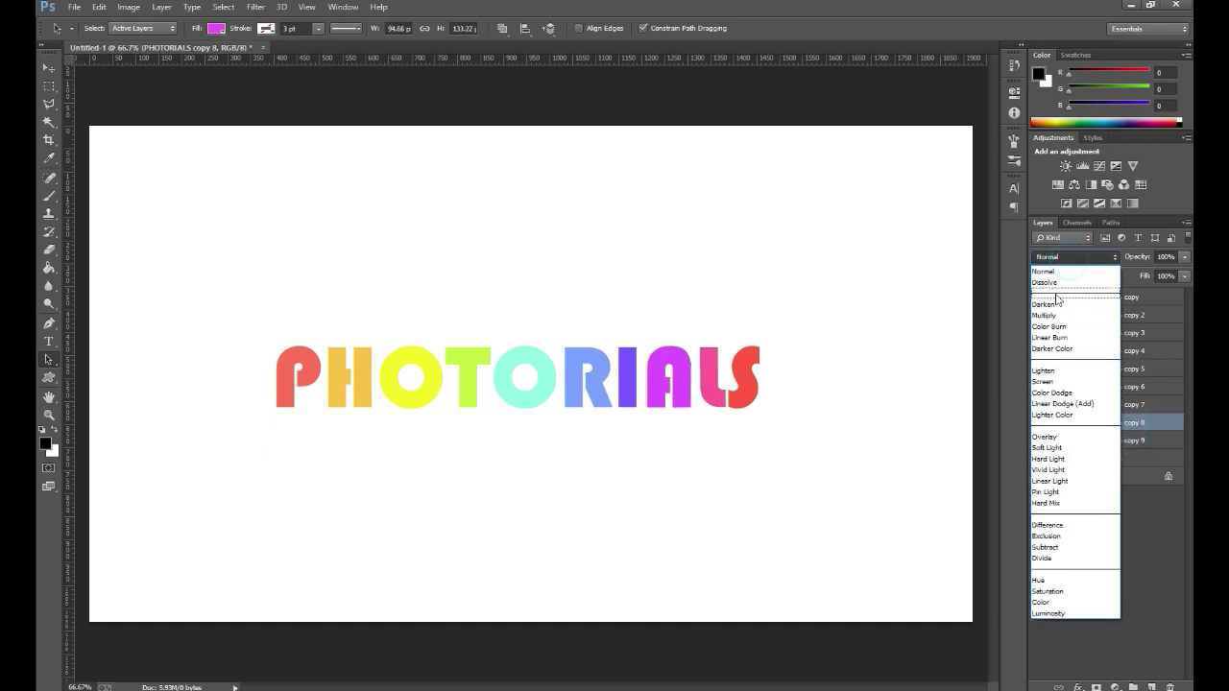
pyautogui.click(1046, 316)
pyautogui.click(1112, 404)
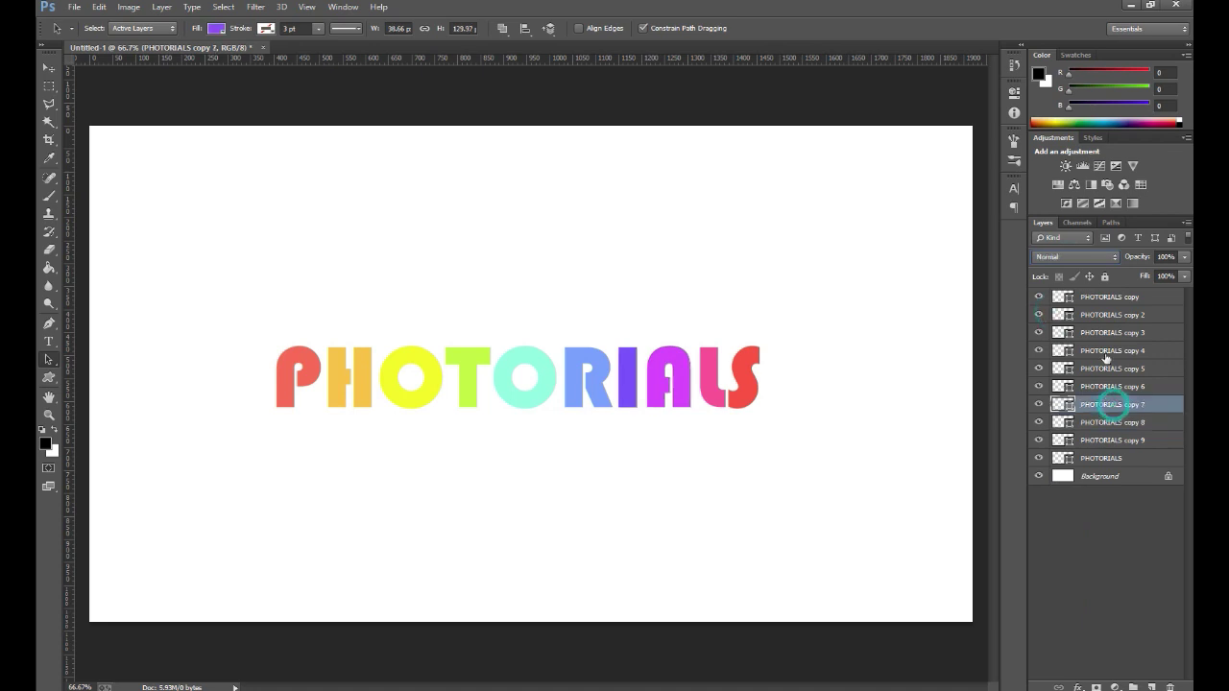
pyautogui.click(1073, 257)
pyautogui.click(1048, 316)
# Set PHOTORIALS copy 6, copy 5 and copy 4 to Multiply blend mode.
pyautogui.click(1100, 387)
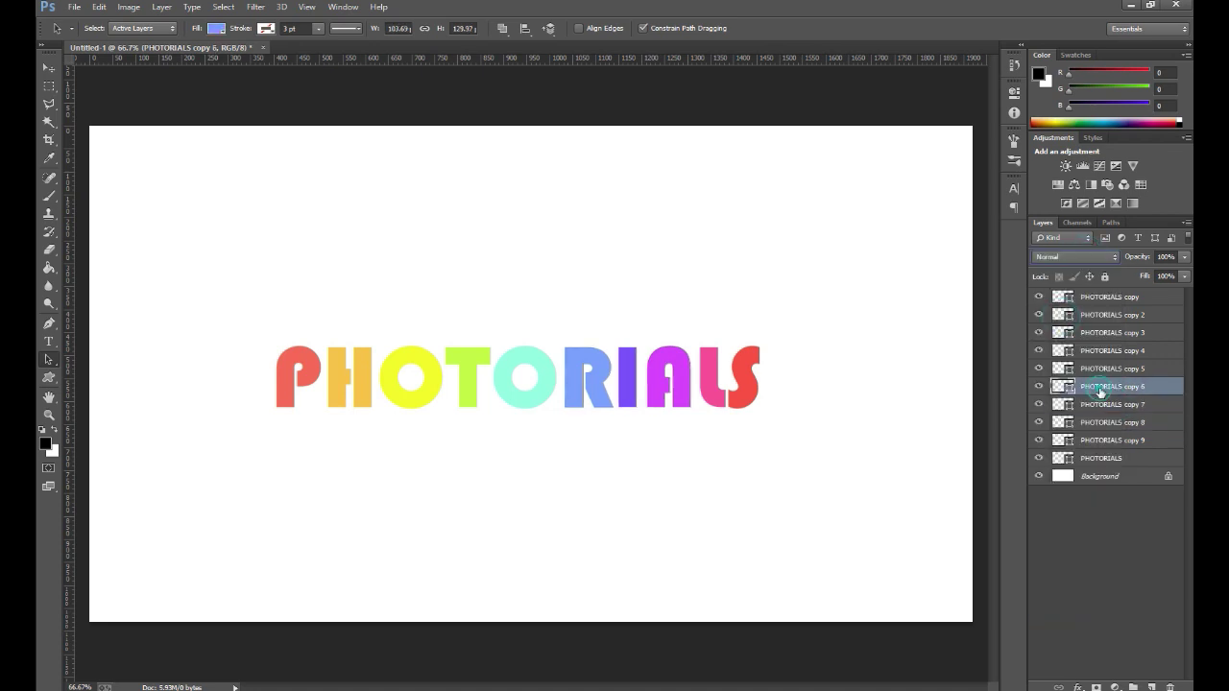
pyautogui.click(1073, 258)
pyautogui.click(1047, 316)
pyautogui.click(1112, 369)
pyautogui.click(1073, 257)
pyautogui.click(1046, 316)
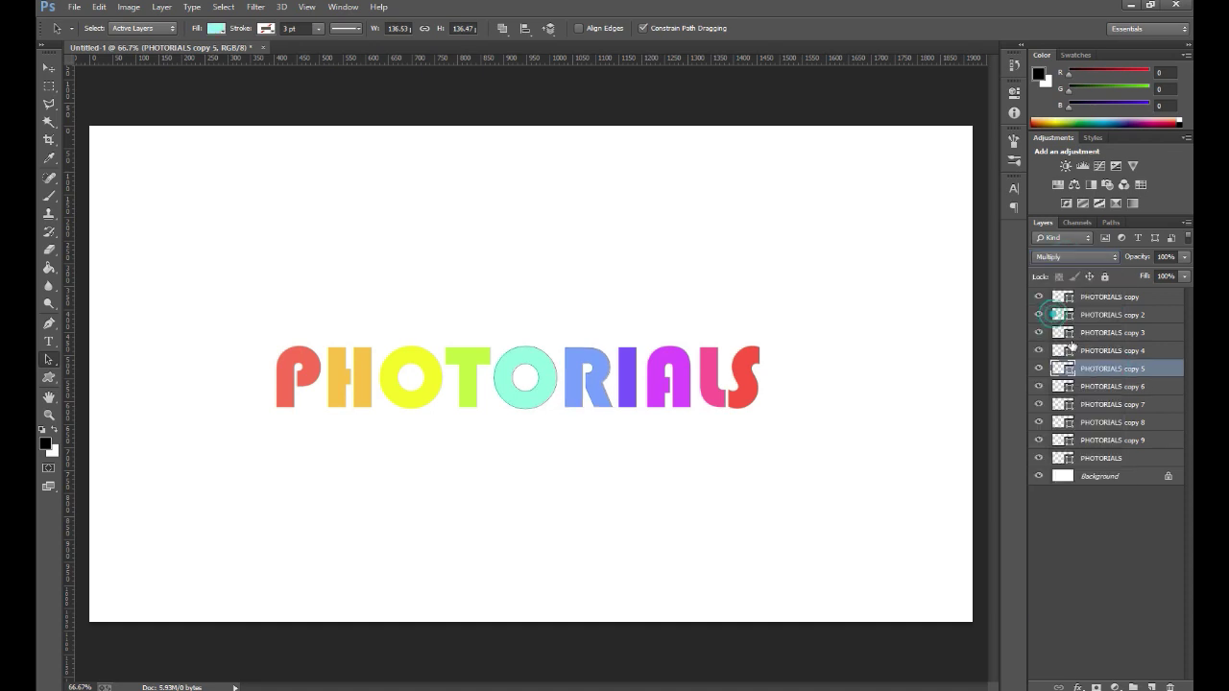
pyautogui.click(1104, 350)
pyautogui.click(1073, 258)
pyautogui.click(1047, 316)
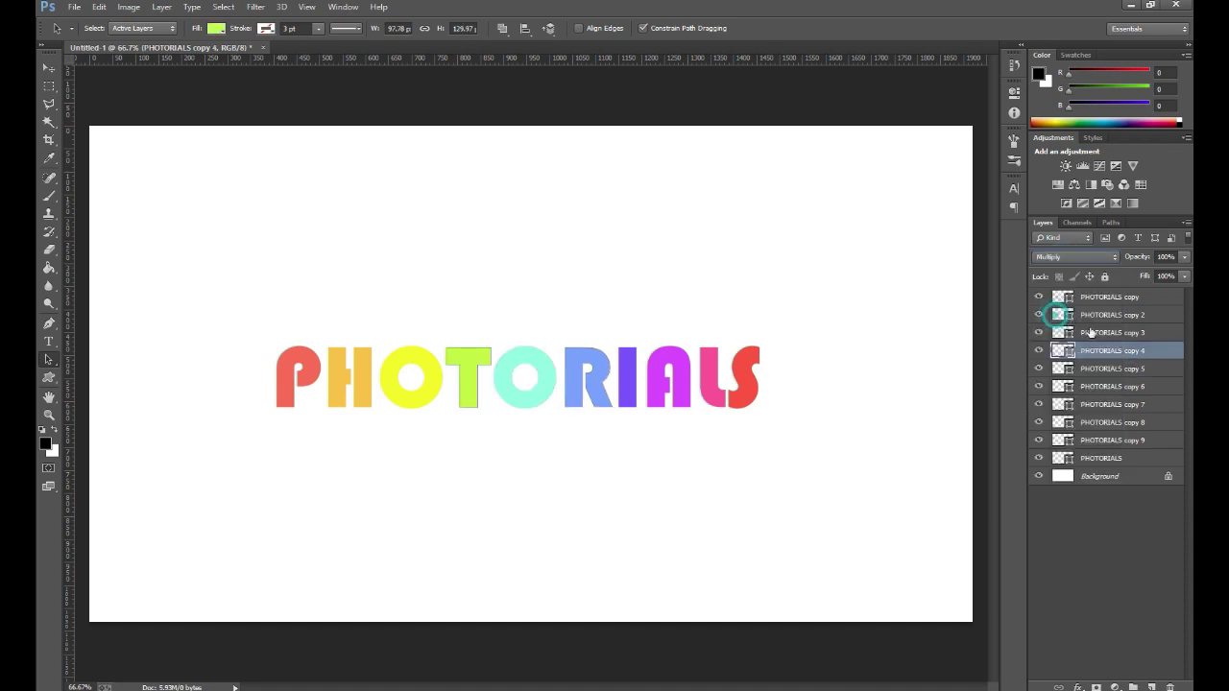
# Set PHOTORIALS copy 3, copy 2 and PHOTORIALS copy to Multiply blend mode.
pyautogui.click(1092, 332)
pyautogui.click(1073, 257)
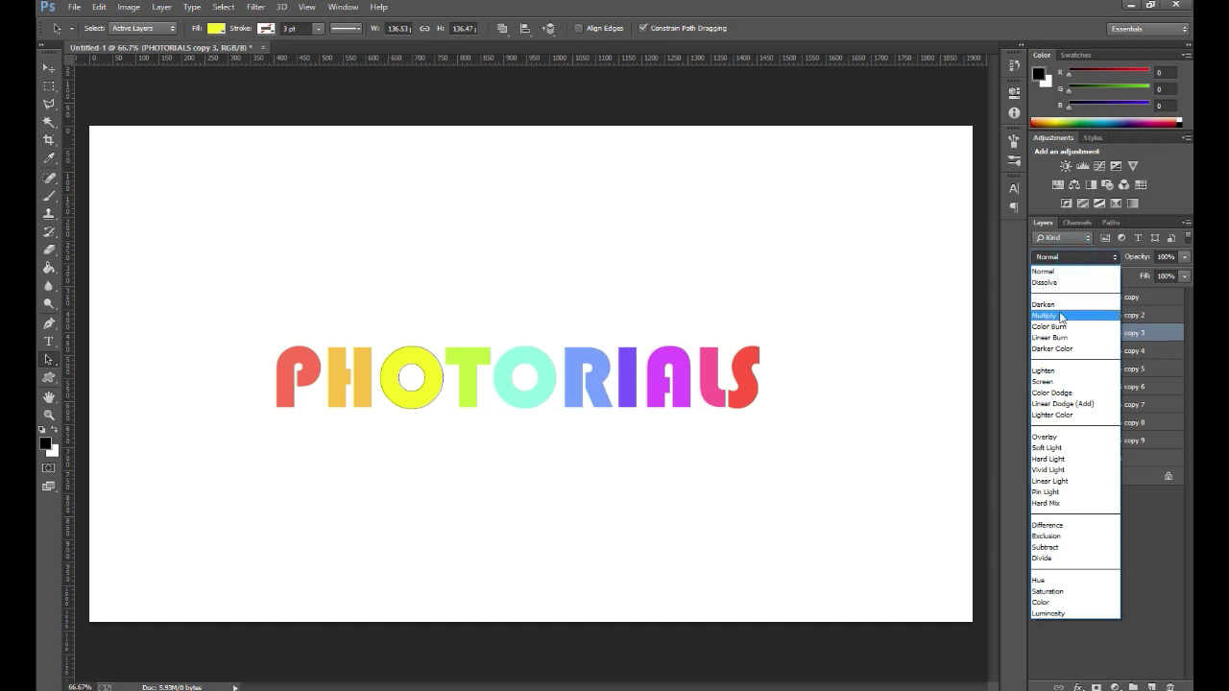
pyautogui.click(1046, 315)
pyautogui.click(1084, 315)
pyautogui.click(1074, 257)
pyautogui.click(1047, 316)
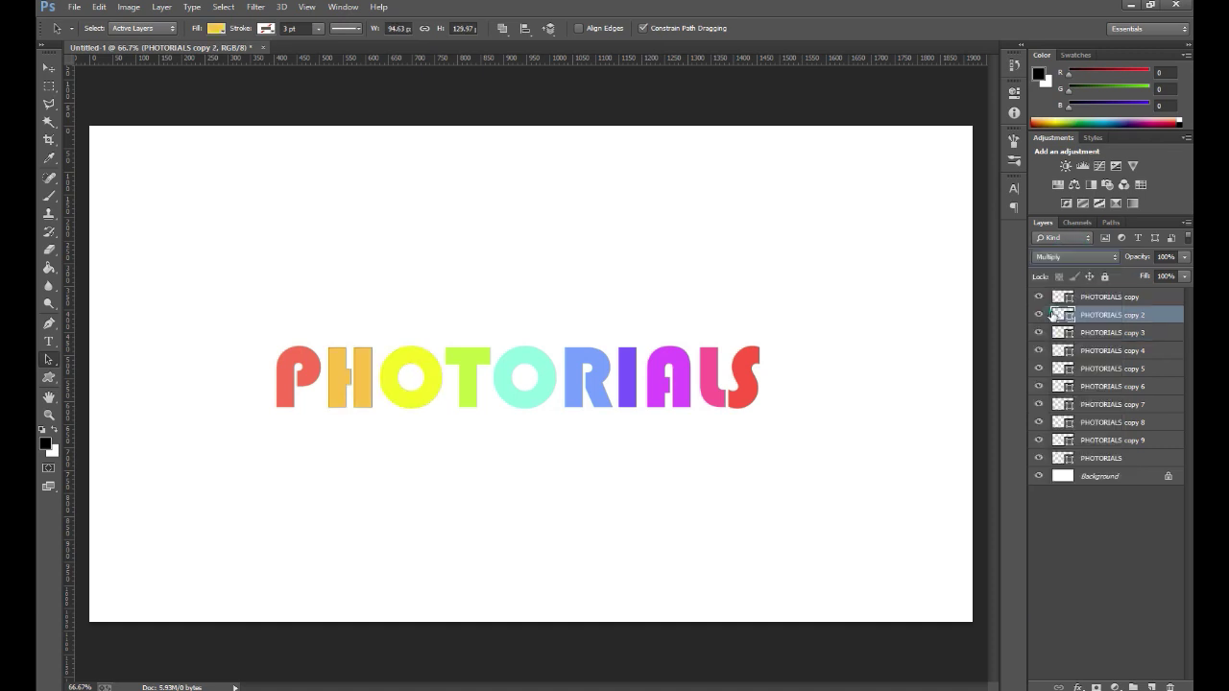
pyautogui.click(1104, 297)
pyautogui.click(1075, 257)
pyautogui.click(1054, 314)
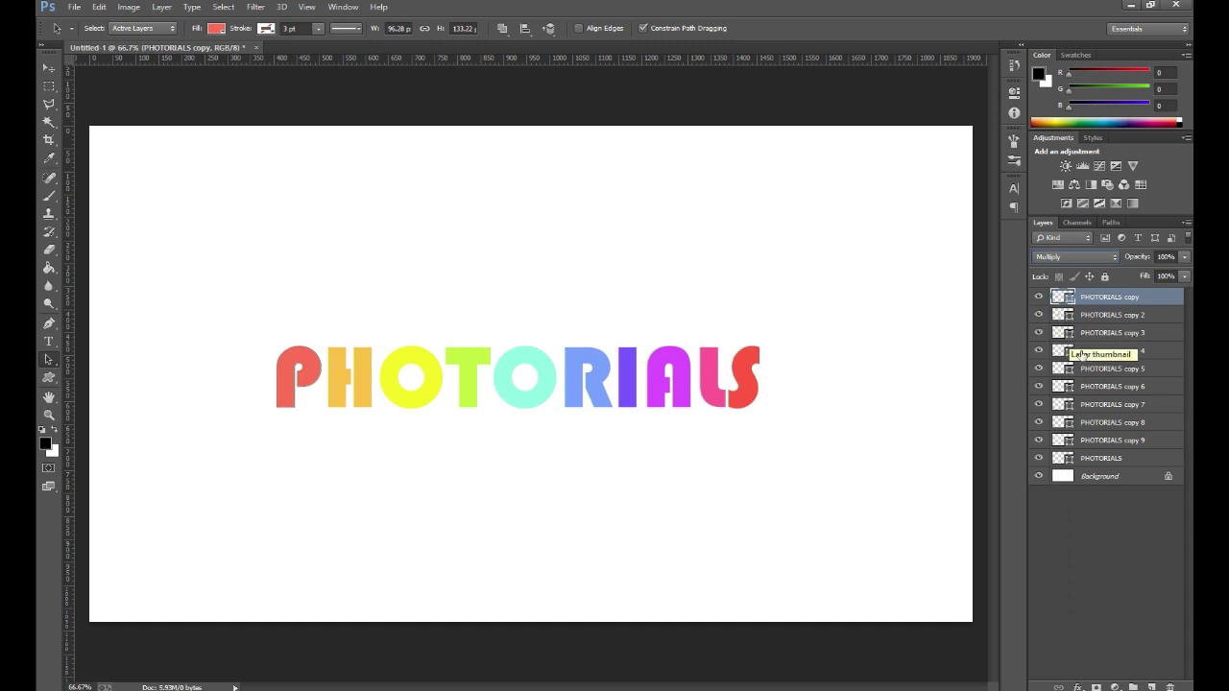
pyautogui.click(48, 69)
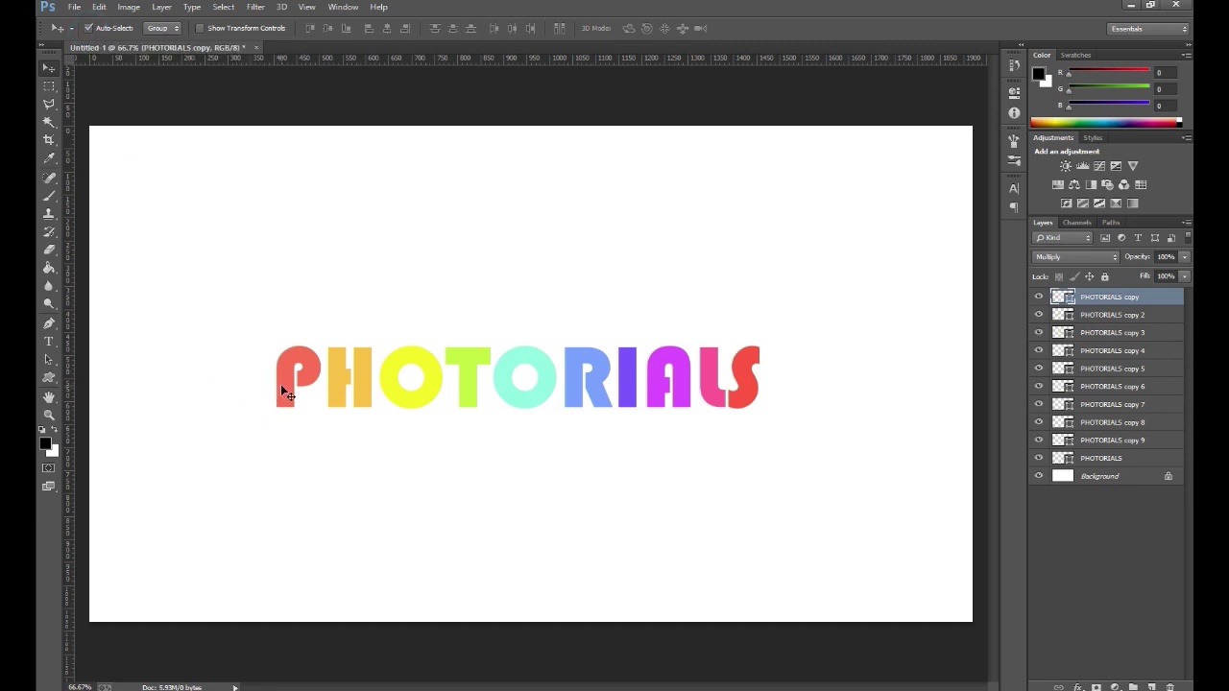
# Slide the P, H, O, T and second O leftwards so each overlaps the previous letter.
pyautogui.moveTo(283, 384); pyautogui.dragTo(226, 384)
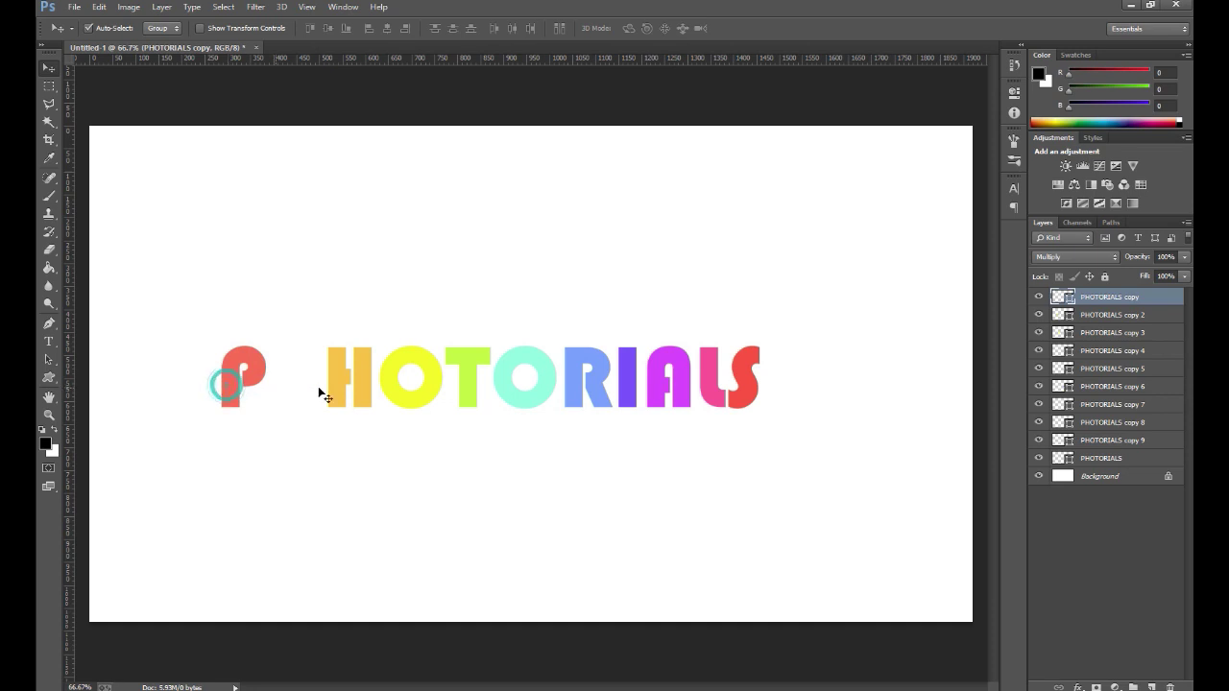
pyautogui.moveTo(336, 382)
pyautogui.mouseDown()
pyautogui.moveTo(265, 381)
pyautogui.moveTo(433, 347)
pyautogui.mouseUp()
pyautogui.hotkey('ctrl', '+')
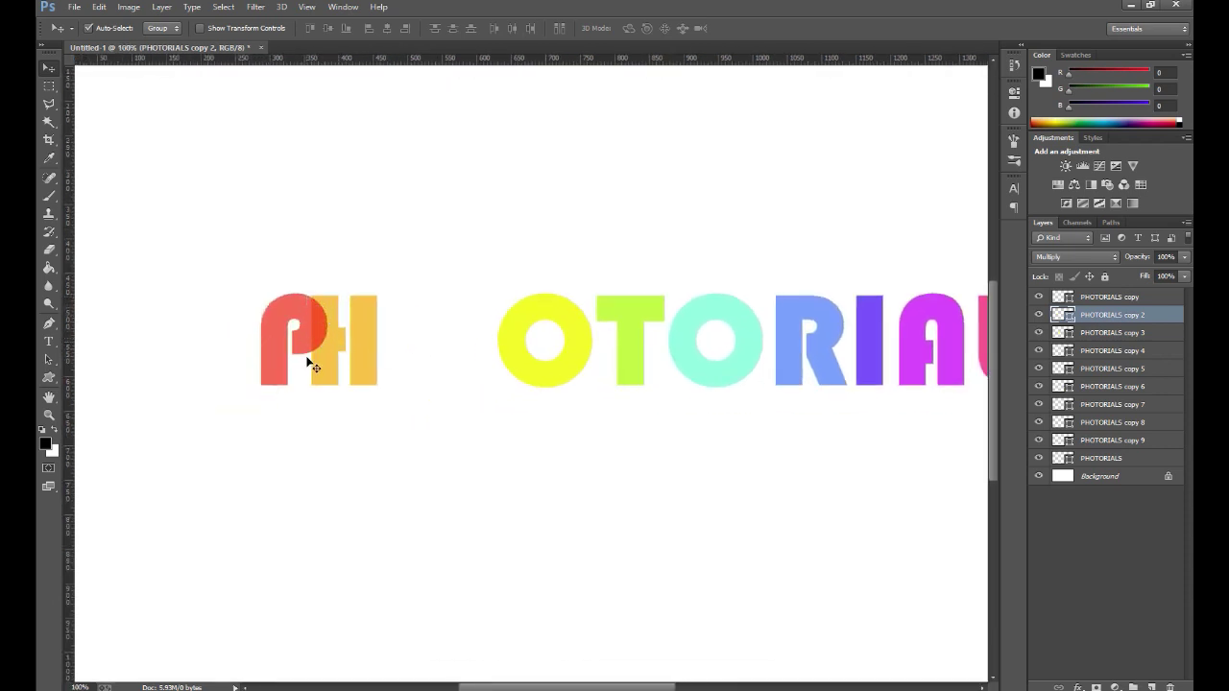
pyautogui.moveTo(527, 369); pyautogui.dragTo(395, 367)
pyautogui.moveTo(626, 358); pyautogui.dragTo(472, 360)
pyautogui.moveTo(694, 357); pyautogui.dragTo(492, 357)
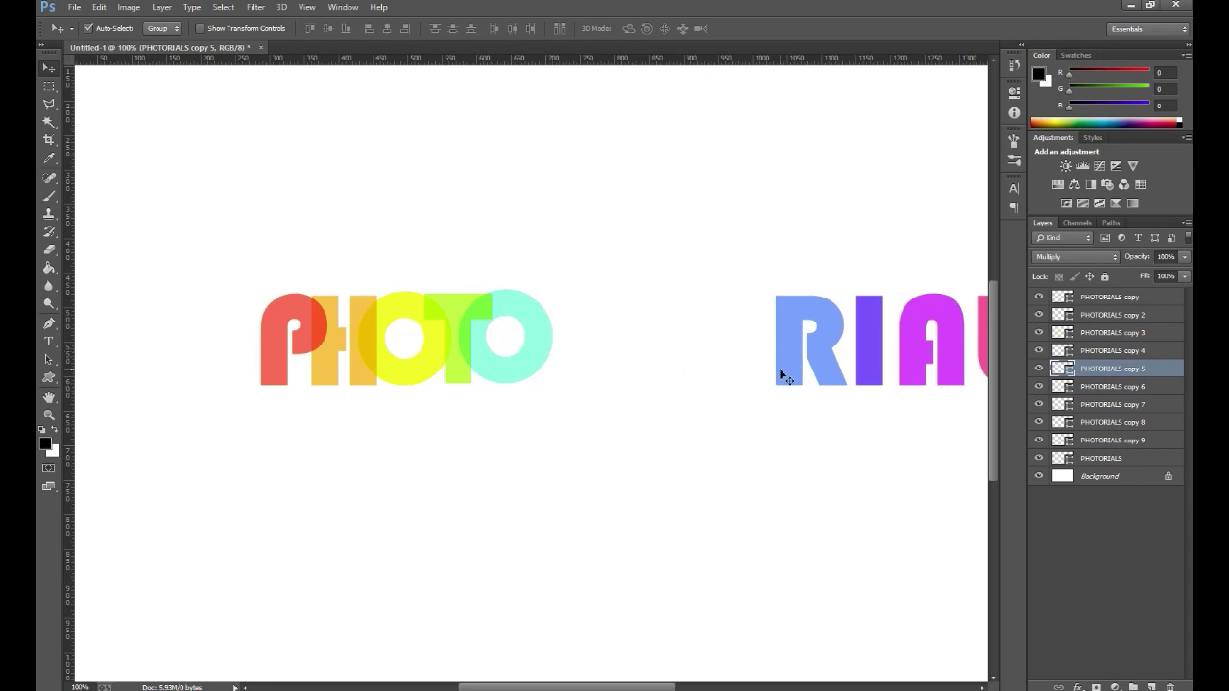
# Push the R, I, A, L and S left so they overlap their neighbours.
pyautogui.moveTo(779, 367); pyautogui.dragTo(544, 361)
pyautogui.click(879, 367)
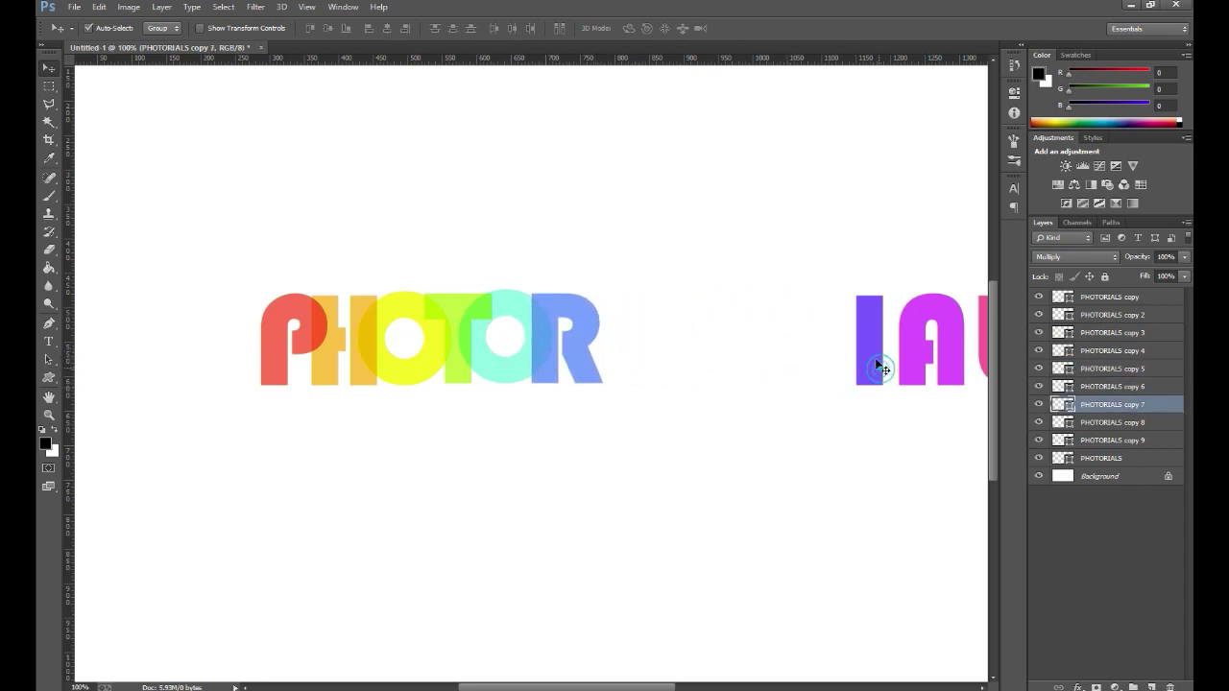
pyautogui.moveTo(876, 366); pyautogui.dragTo(602, 357)
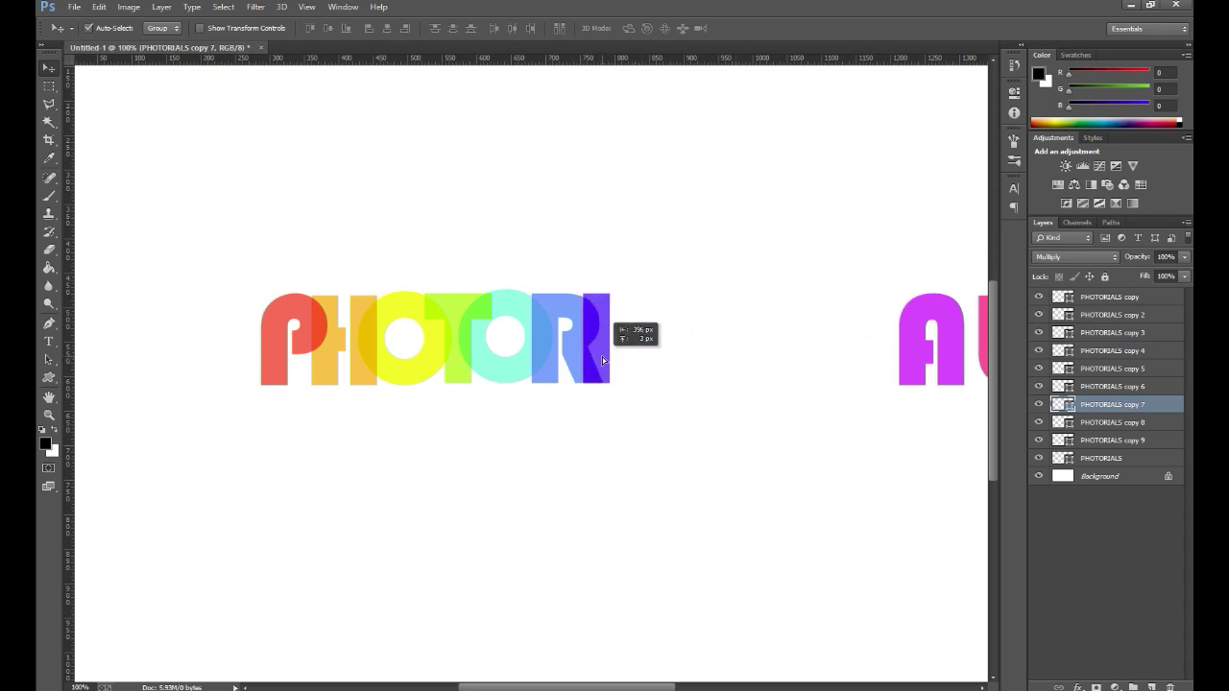
pyautogui.moveTo(906, 365); pyautogui.dragTo(622, 357)
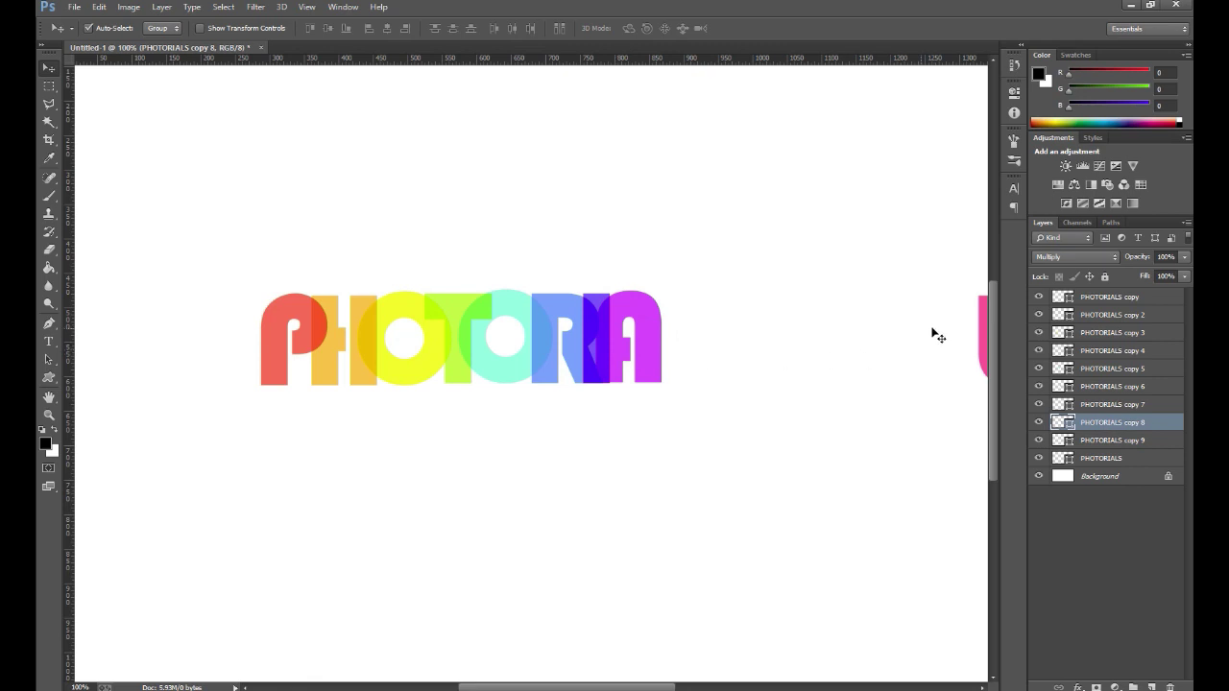
pyautogui.moveTo(906, 367); pyautogui.dragTo(710, 368)
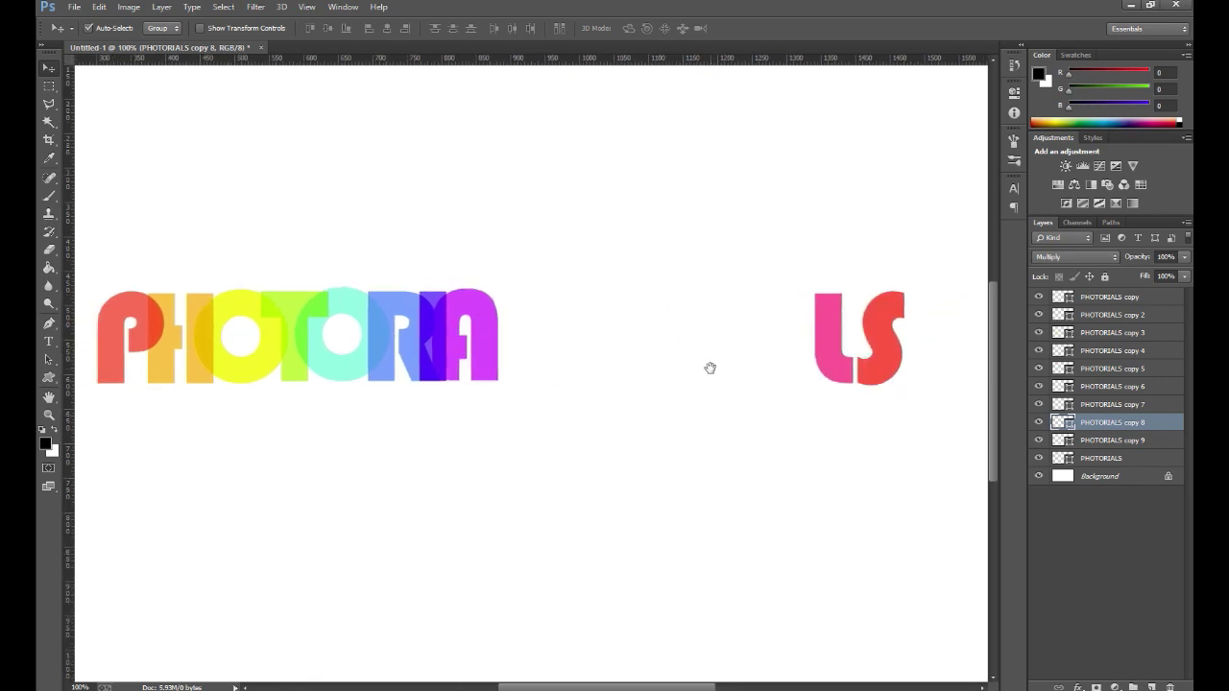
pyautogui.moveTo(832, 345); pyautogui.dragTo(487, 358)
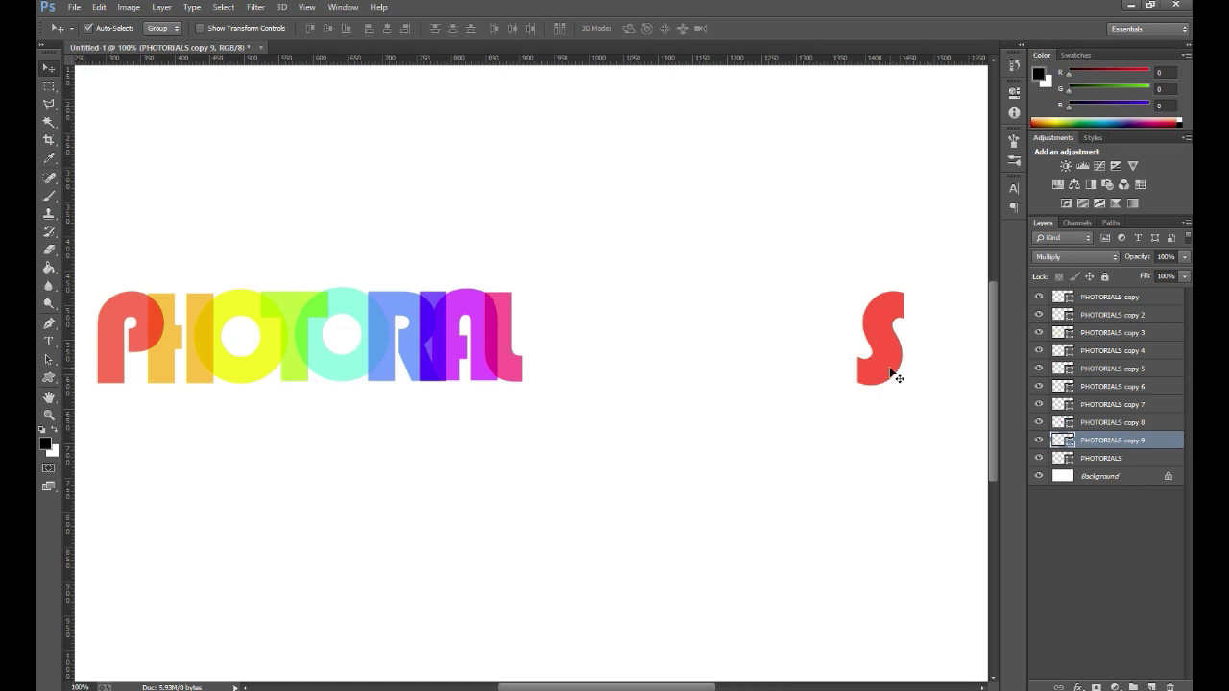
pyautogui.moveTo(896, 375)
pyautogui.mouseDown()
pyautogui.moveTo(593, 346)
pyautogui.moveTo(548, 358)
pyautogui.mouseUp()
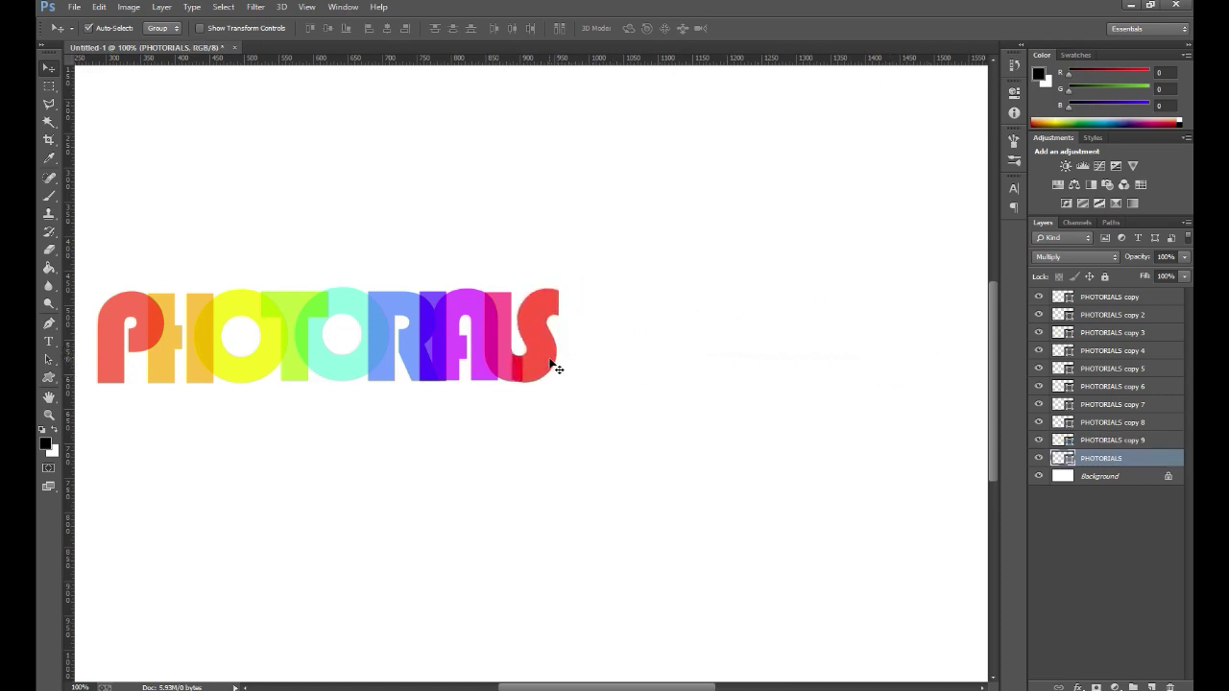
pyautogui.scroll(-2, 550, 362)
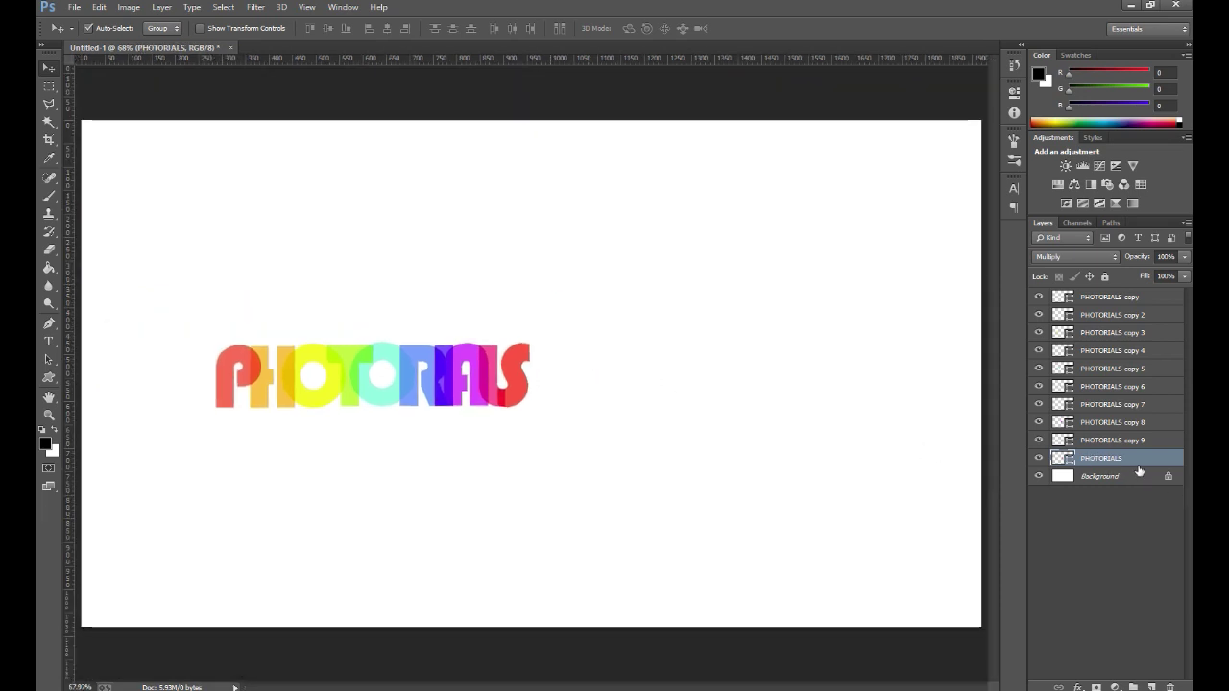
# Select all ten PHOTORIALS letter layers and group them into Group 1.
pyautogui.keyDown('shift'); pyautogui.click(1143, 301); pyautogui.keyUp('shift')
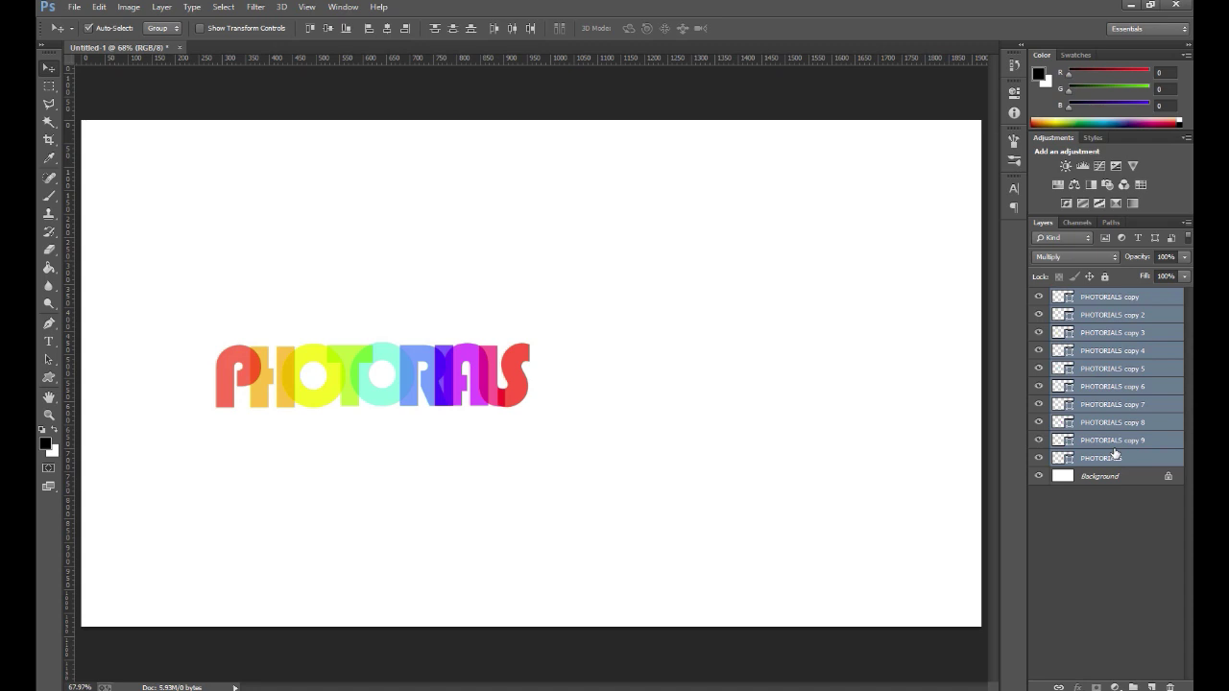
pyautogui.hotkey('ctrl', 'g')
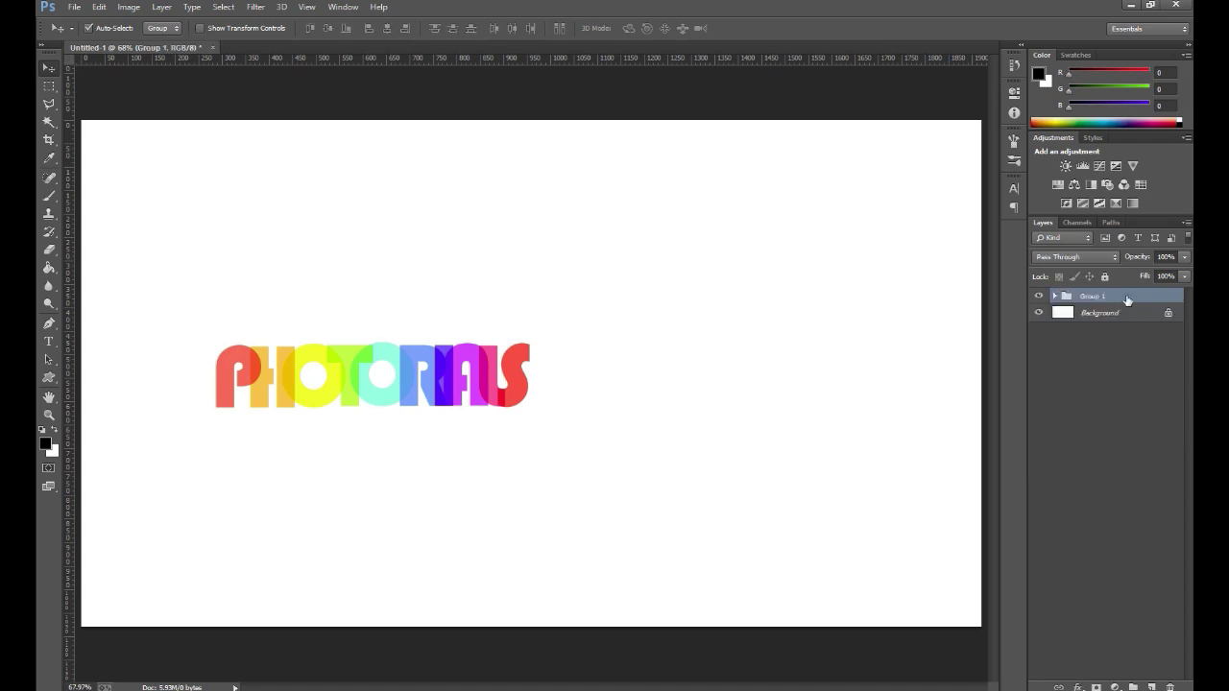
# Free-transform Group 1 with linked width and height, scaling it up to about 274%.
pyautogui.hotkey('ctrl', 't')
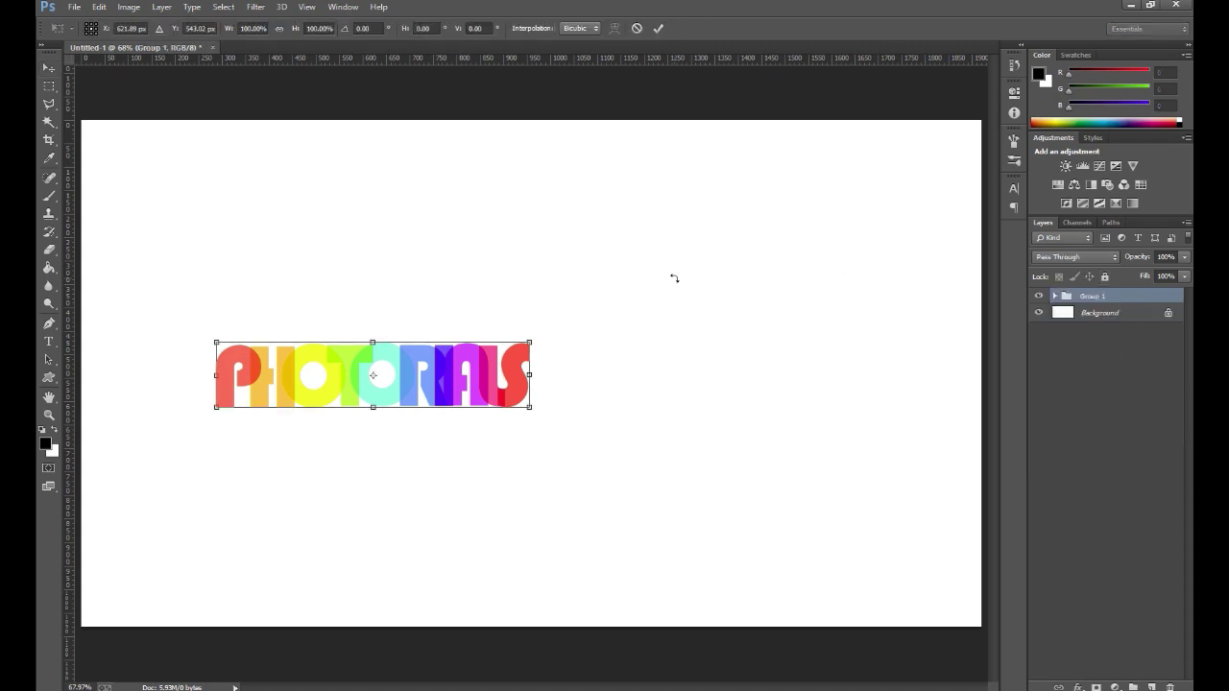
pyautogui.click(280, 29)
pyautogui.moveTo(528, 340); pyautogui.dragTo(954, 222)
pyautogui.moveTo(216, 409); pyautogui.dragTo(106, 463)
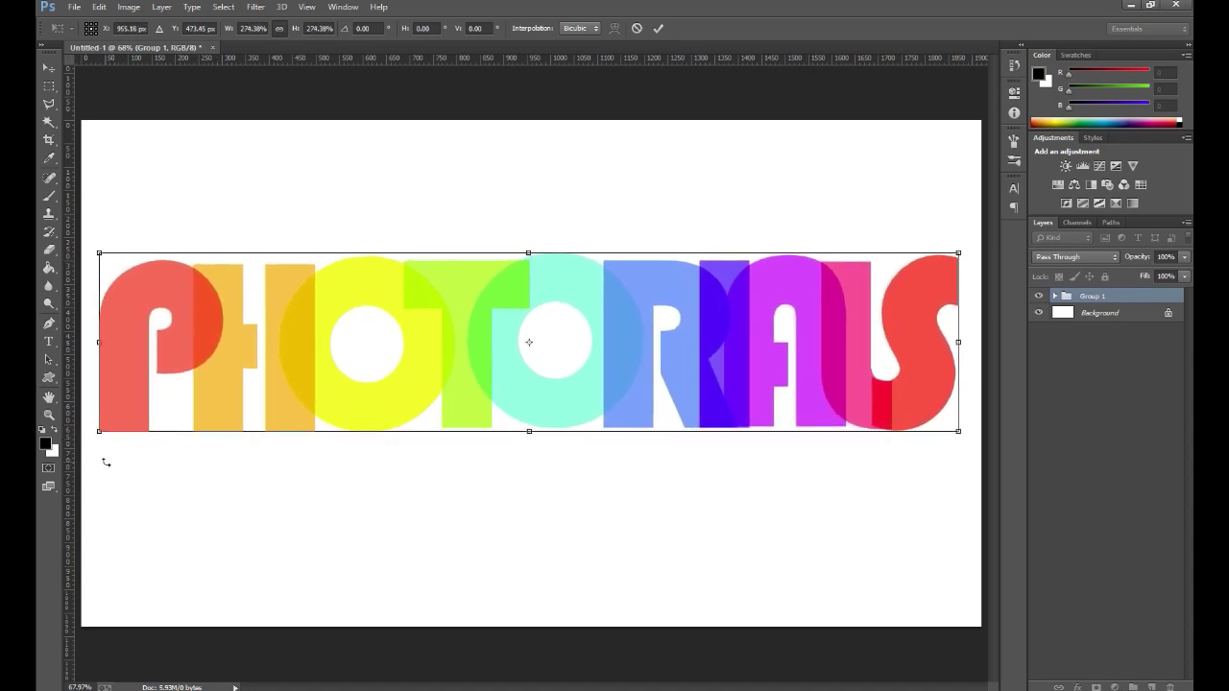
pyautogui.press('Return')
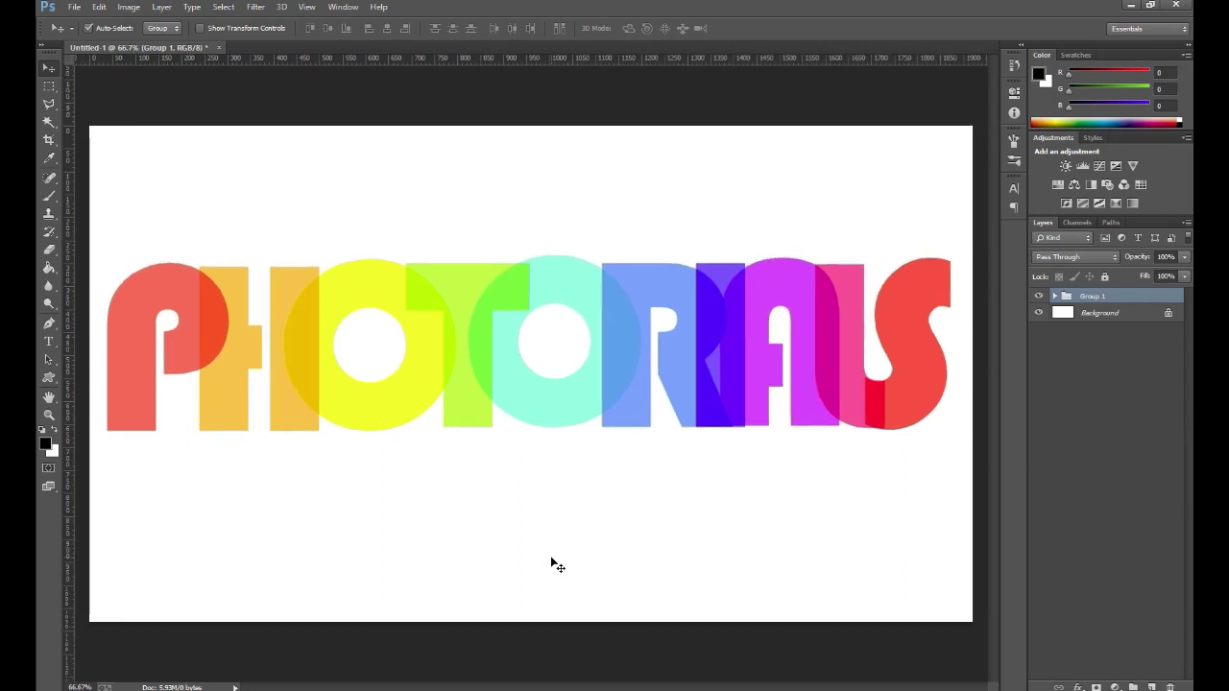
pyautogui.hotkey('ctrl', '-')
pyautogui.hotkey('ctrl', '-')
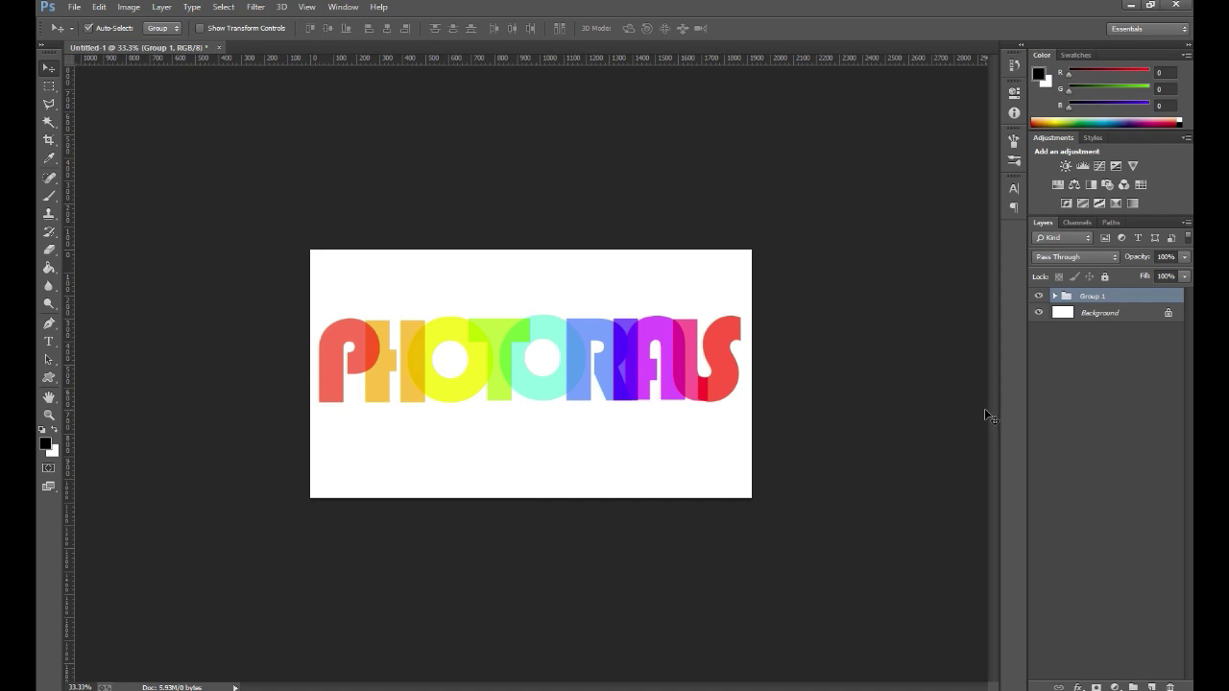
pyautogui.hotkey('ctrl', '0')
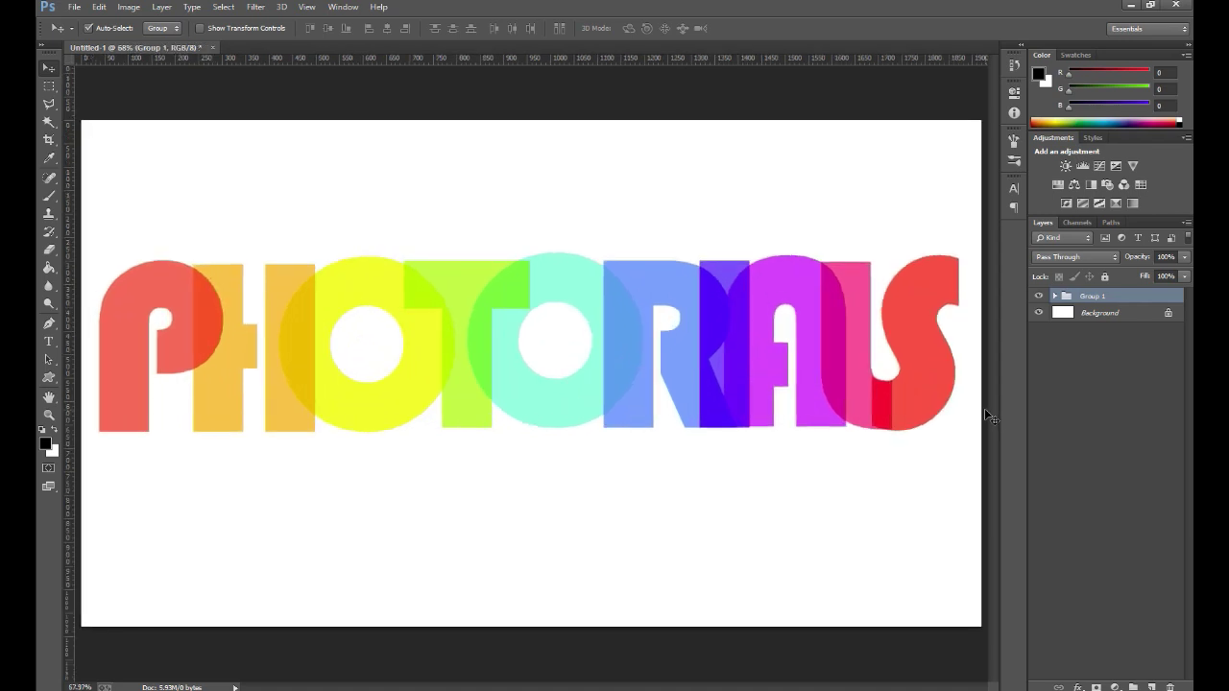